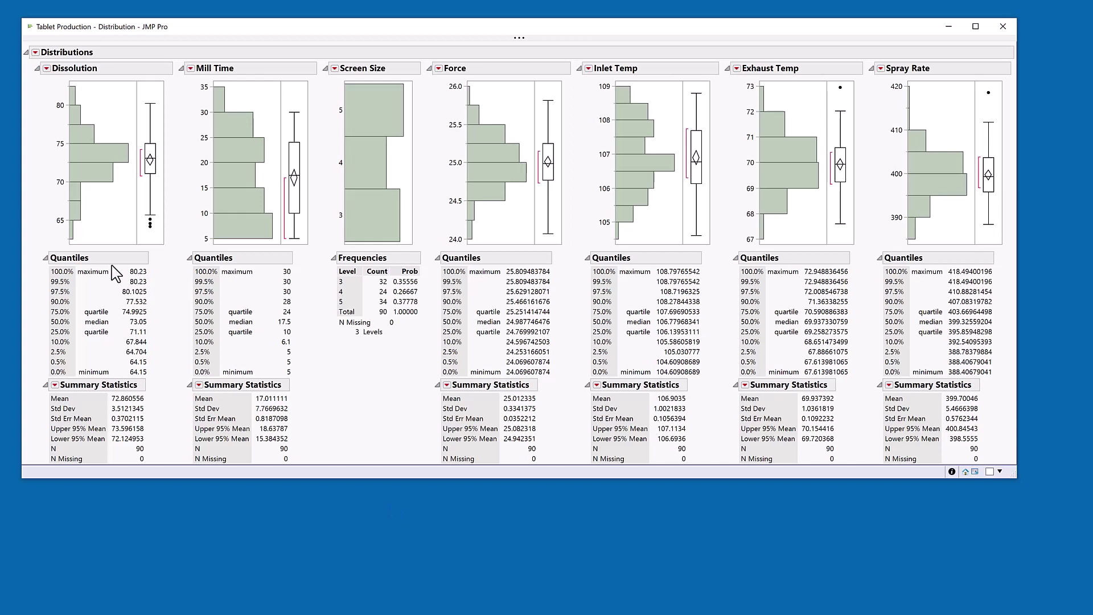
# - Stack the seven distribution reports, then unstack them back to the side-by-side layout
pyautogui.click(36, 53)
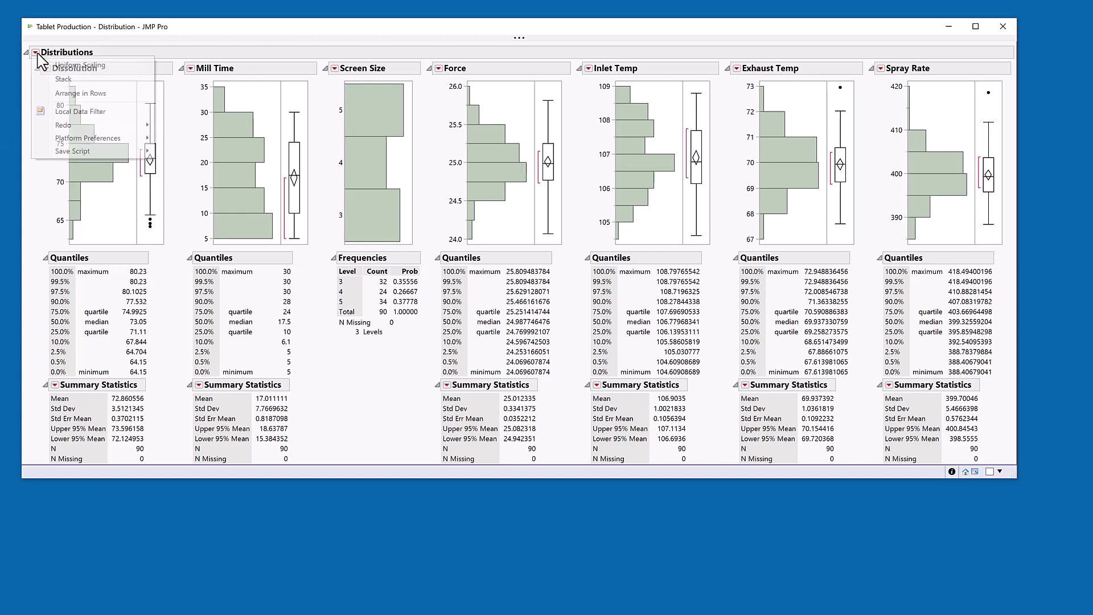
pyautogui.click(60, 81)
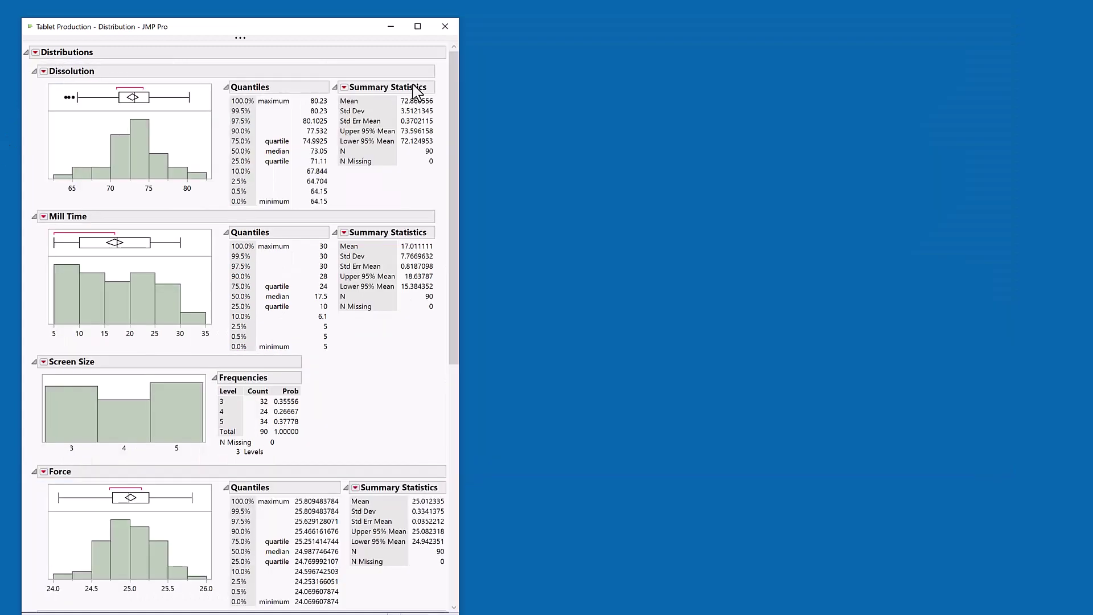
pyautogui.moveTo(456, 75)
pyautogui.mouseDown()
pyautogui.moveTo(460, 357)
pyautogui.moveTo(468, 59)
pyautogui.mouseUp()
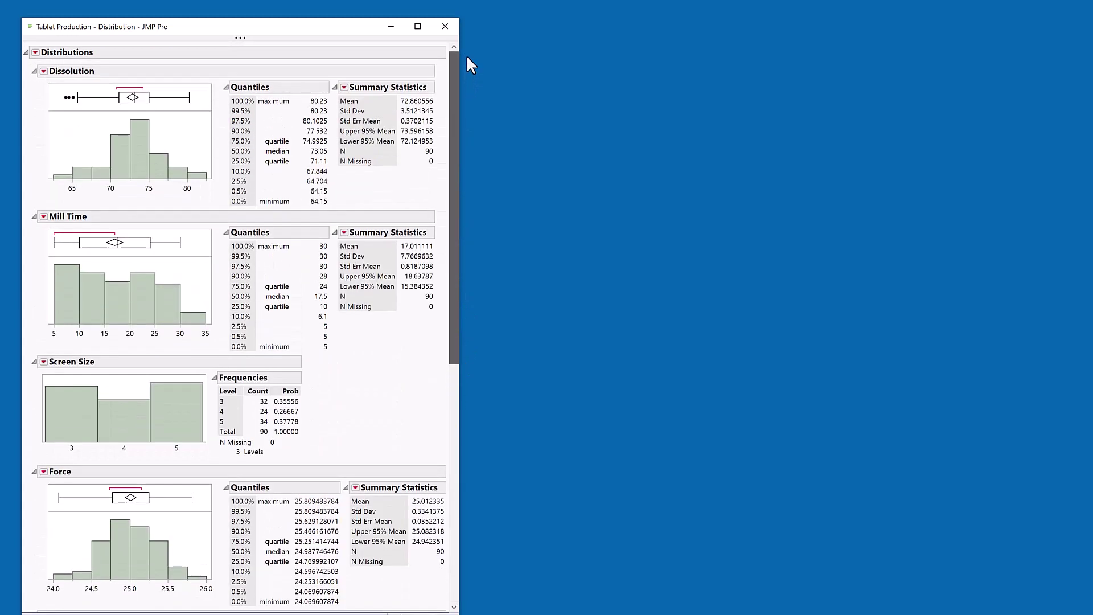
pyautogui.click(35, 52)
pyautogui.click(57, 79)
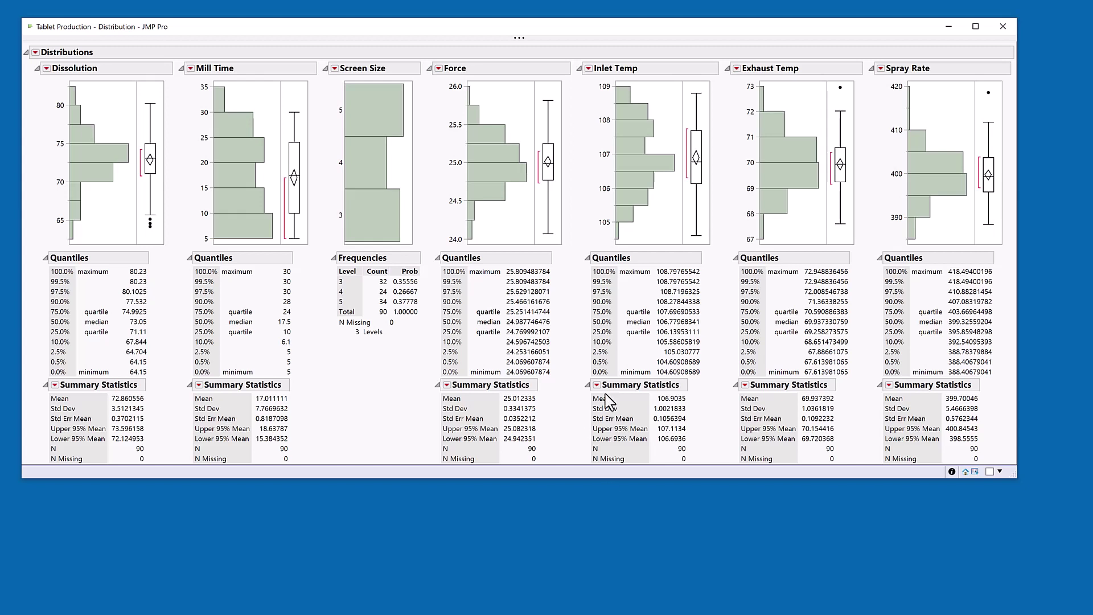
# - Close the report, rerun the Distribution script for Dissolution only, and stack it
pyautogui.click(1003, 27)
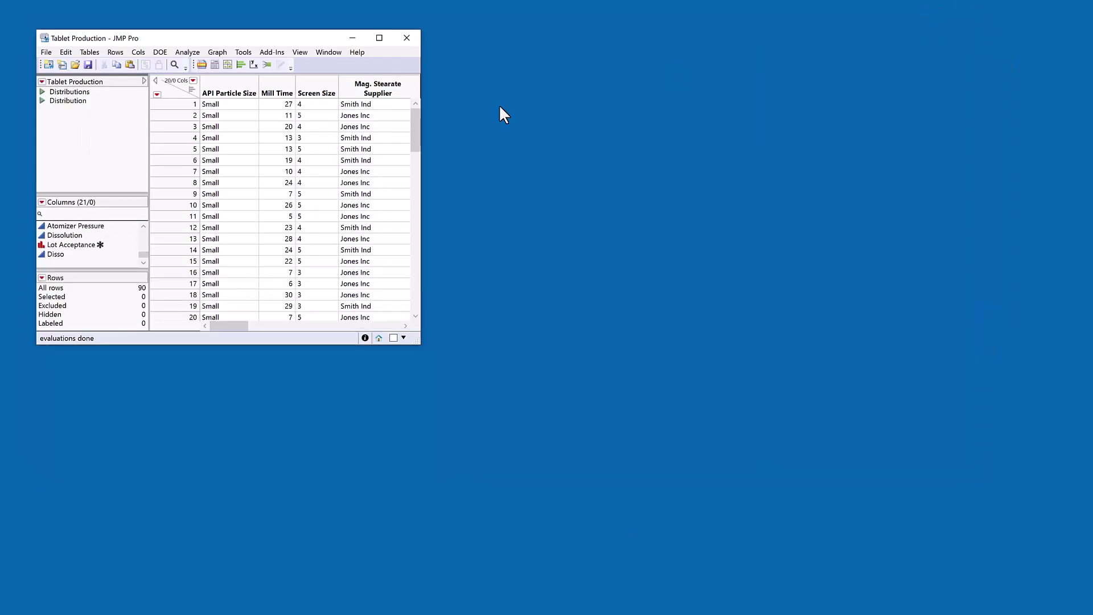
pyautogui.click(42, 101)
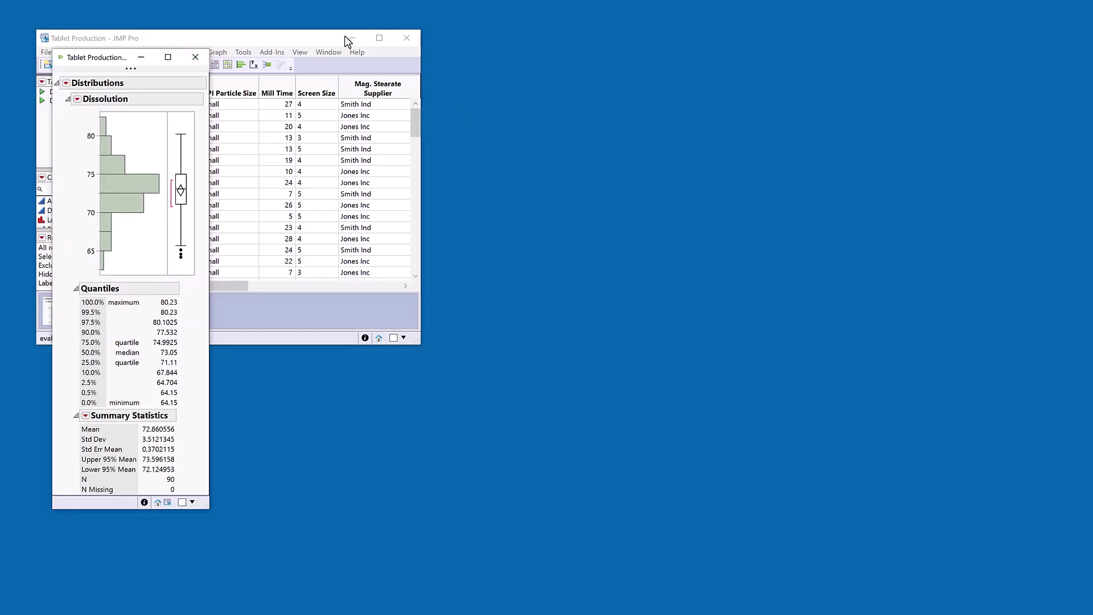
pyautogui.click(354, 37)
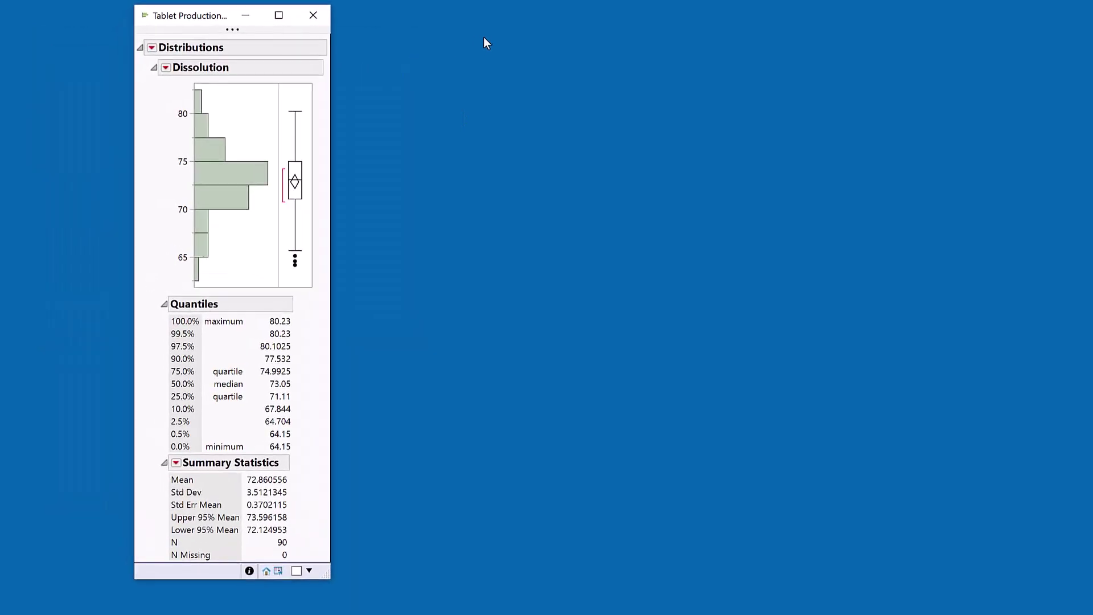
pyautogui.click(152, 47)
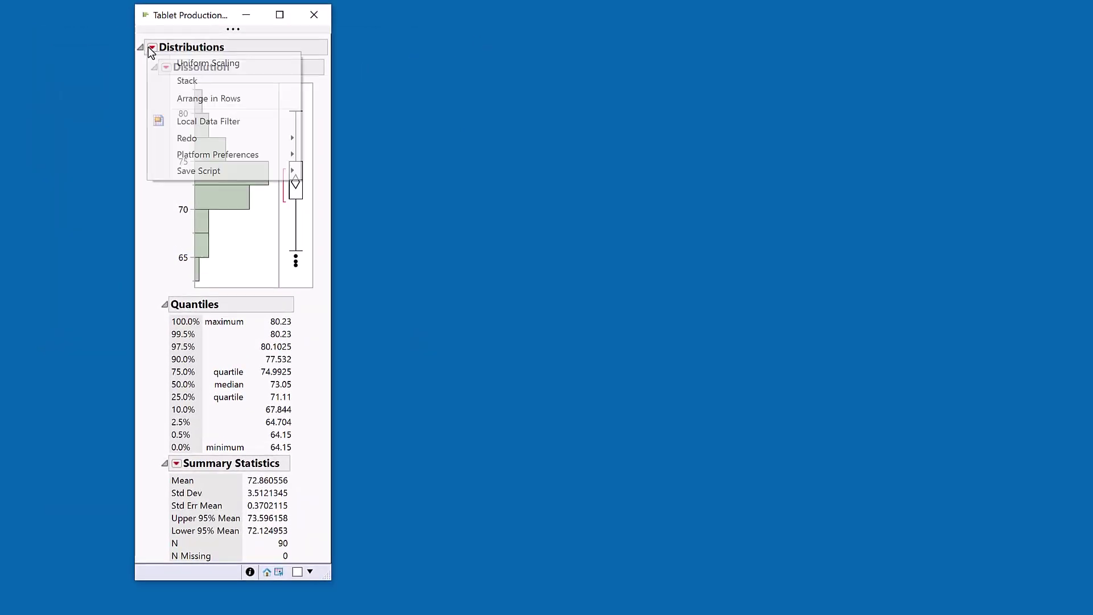
pyautogui.click(184, 80)
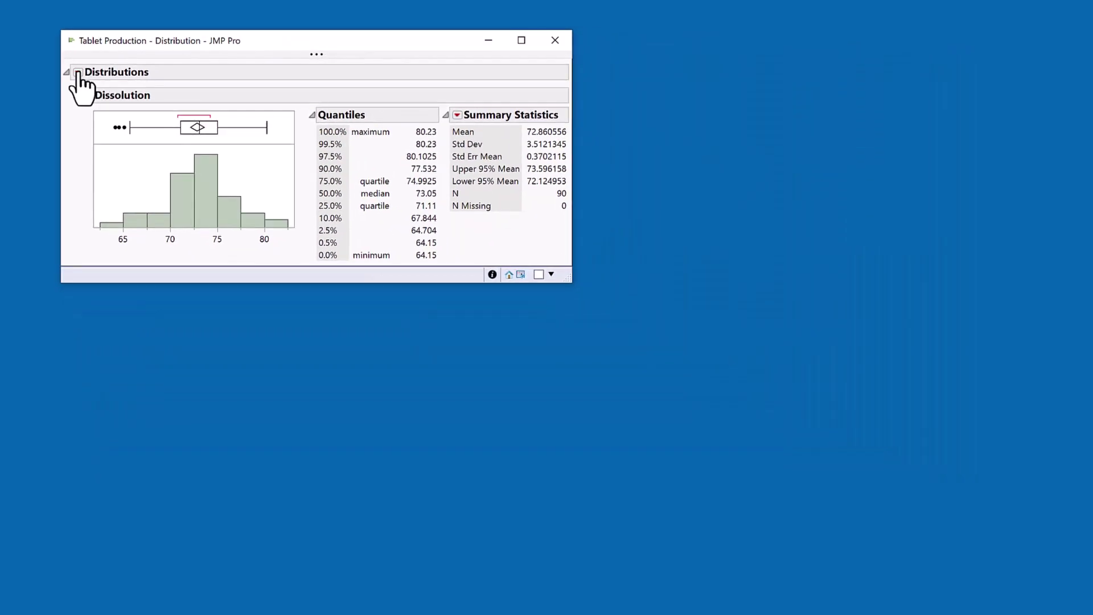
# - Toggle Stack off, on, then off for the Dissolution report, ending with it unstacked
pyautogui.click(78, 72)
pyautogui.click(96, 106)
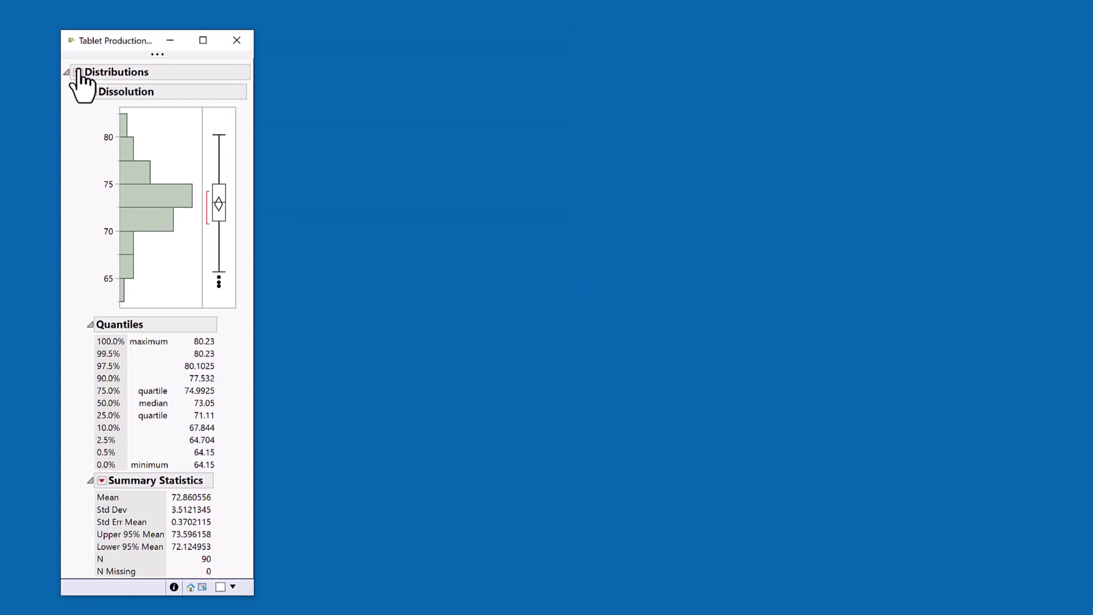
pyautogui.click(78, 72)
pyautogui.click(92, 102)
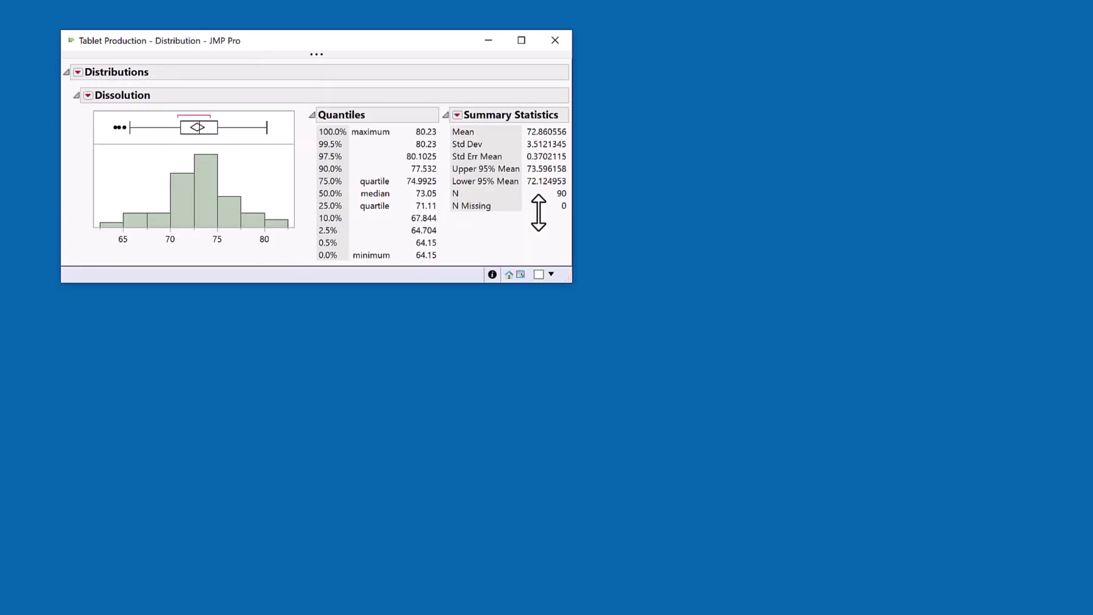
pyautogui.click(78, 72)
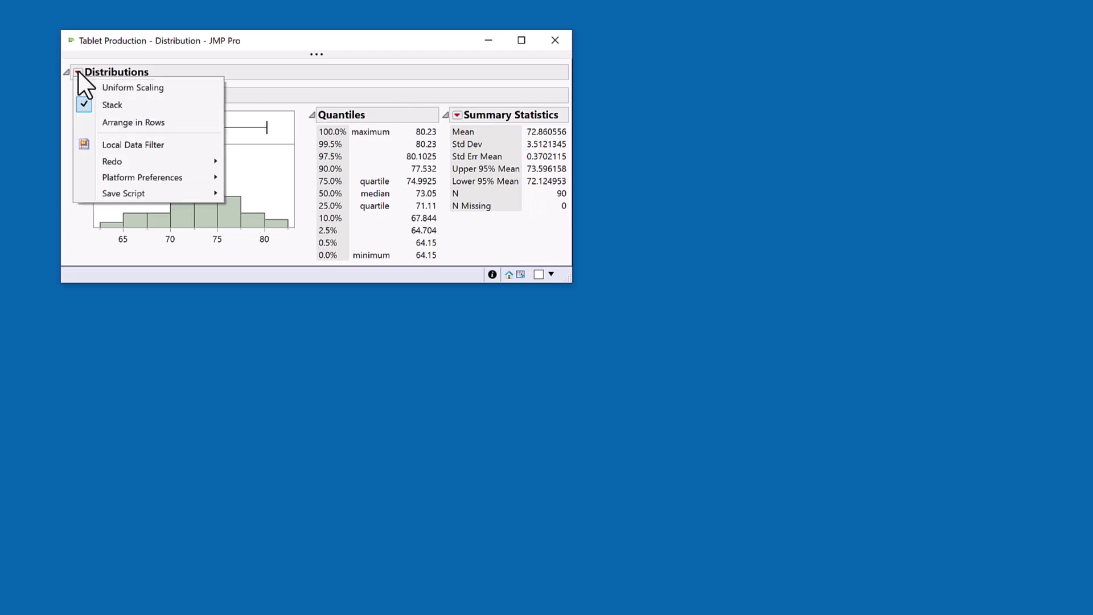
pyautogui.click(108, 108)
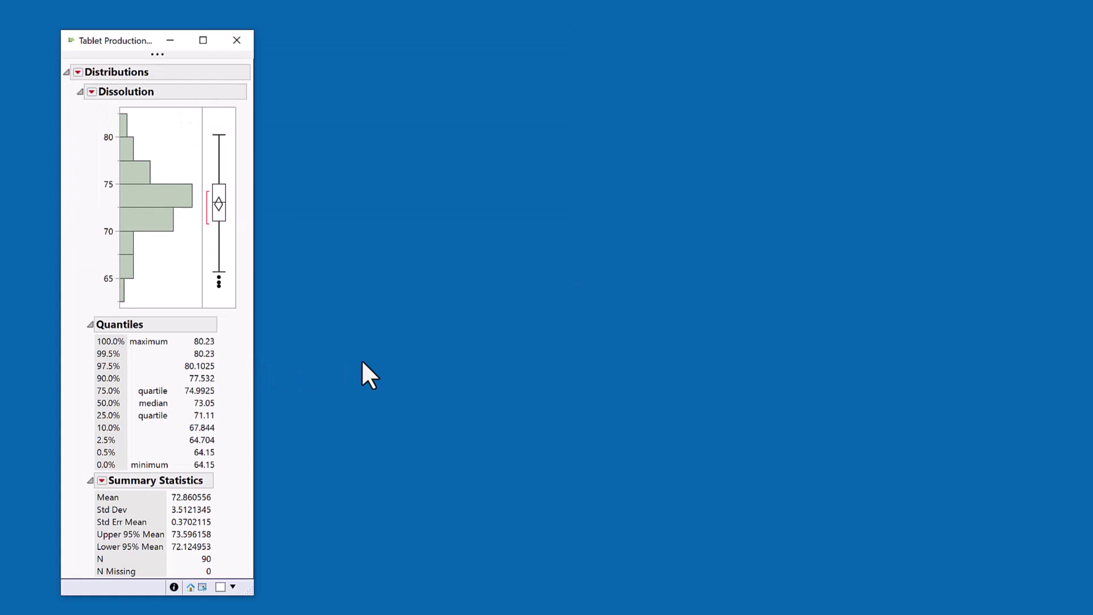
# - Collapse and re-expand the Quantiles and Summary Statistics tables, leaving both expanded
pyautogui.click(90, 325)
pyautogui.click(91, 343)
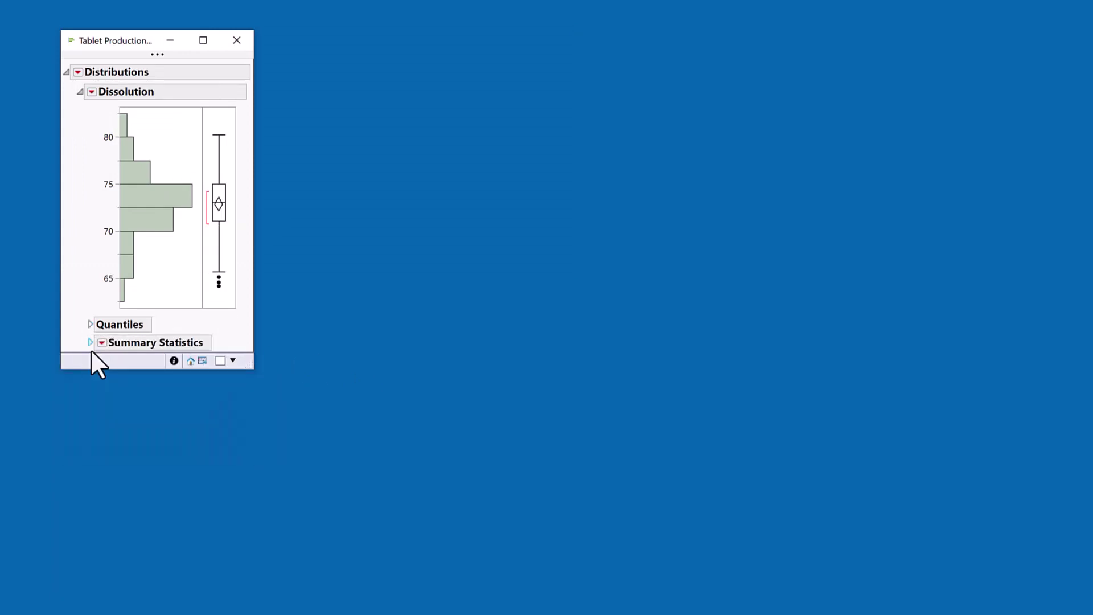
pyautogui.click(91, 344)
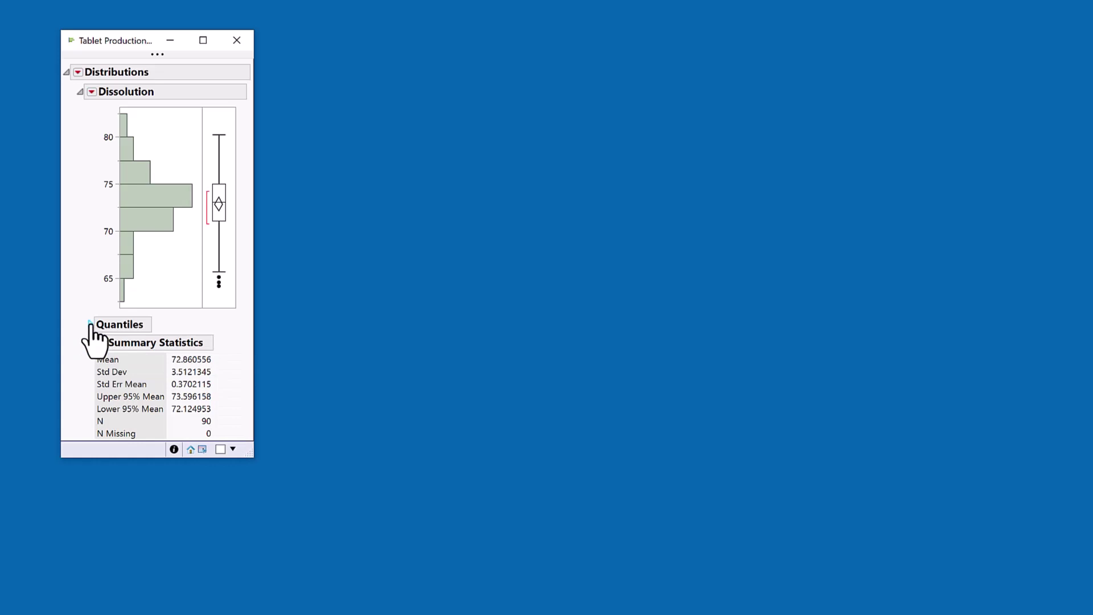
pyautogui.click(90, 324)
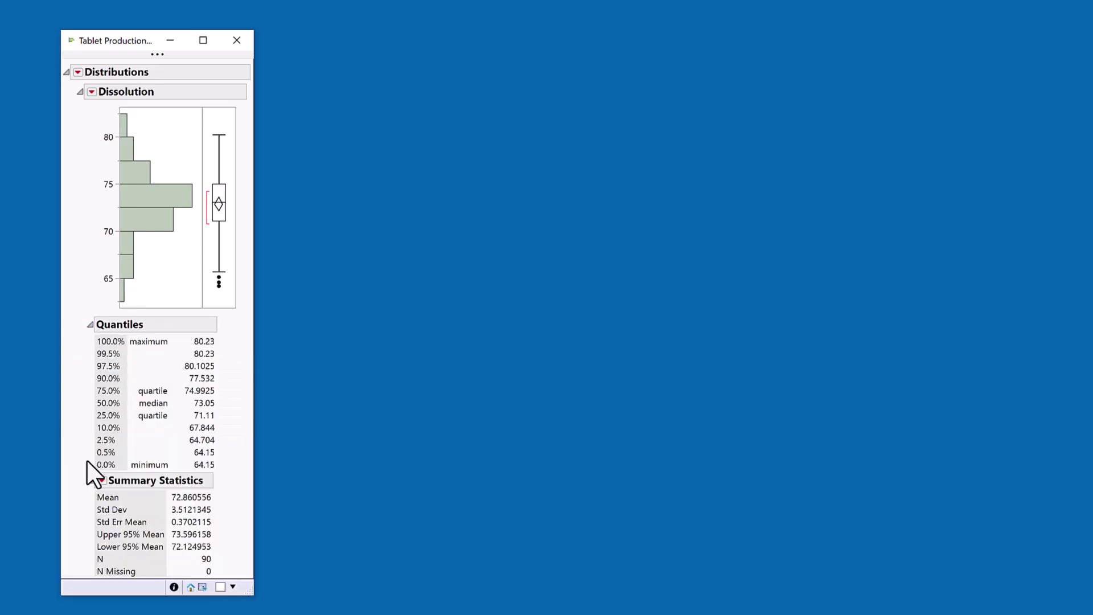
pyautogui.click(89, 480)
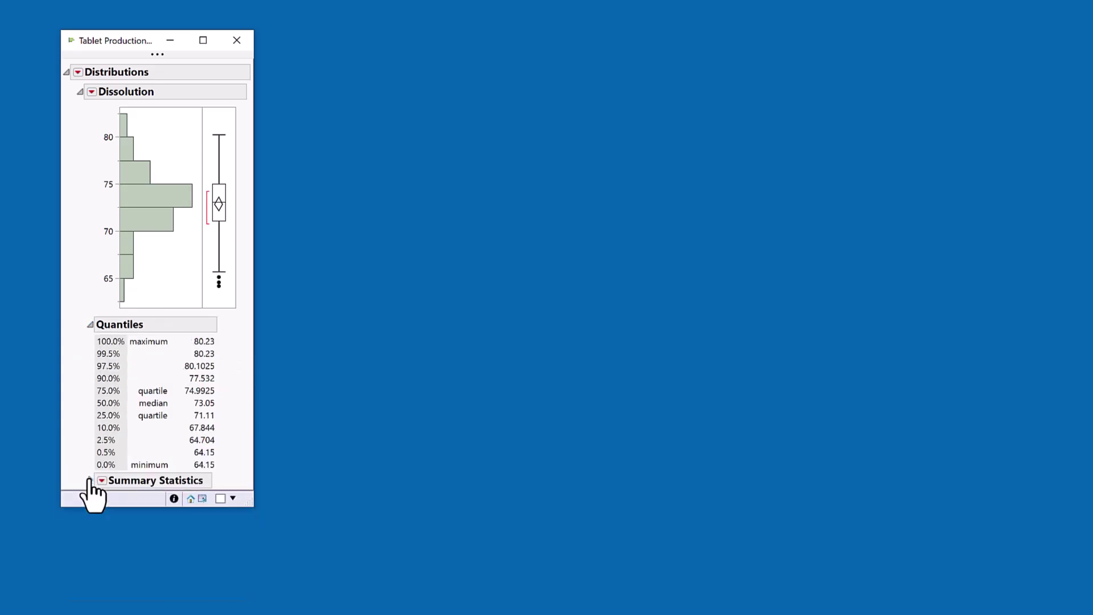
pyautogui.click(90, 324)
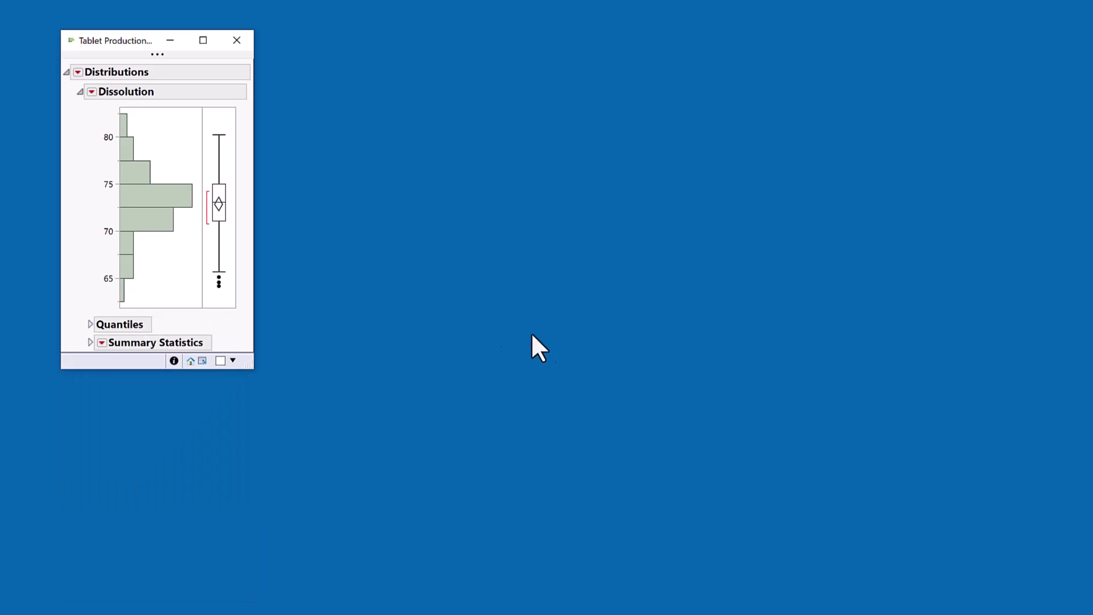
pyautogui.click(90, 325)
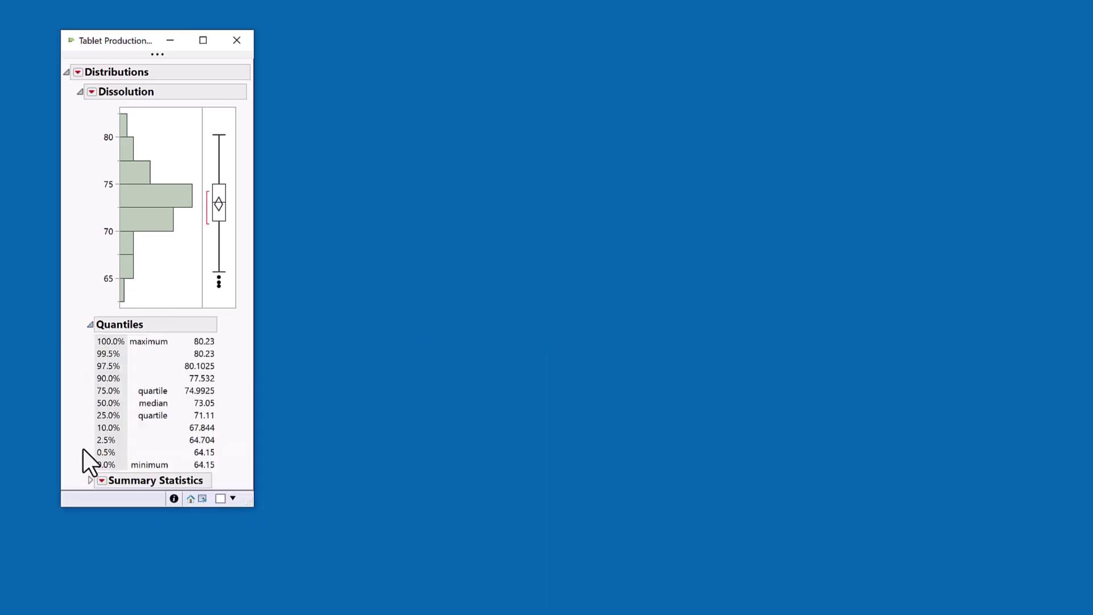
pyautogui.click(89, 480)
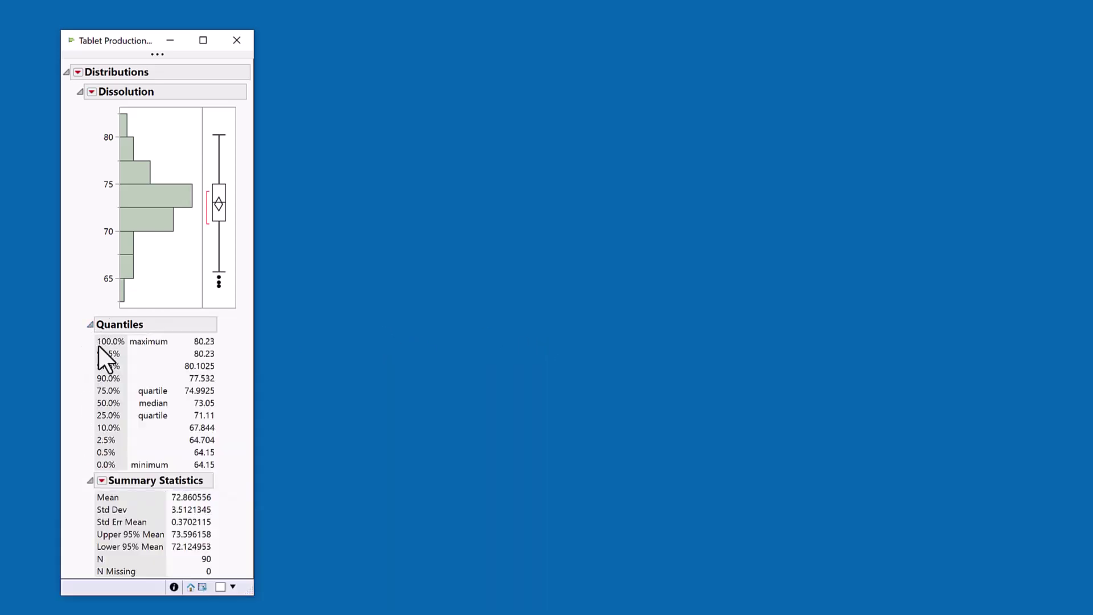
pyautogui.click(77, 72)
# - Stack the Dissolution report and set Summary Statistics' Outline Close Orientation to Vertical
pyautogui.click(105, 106)
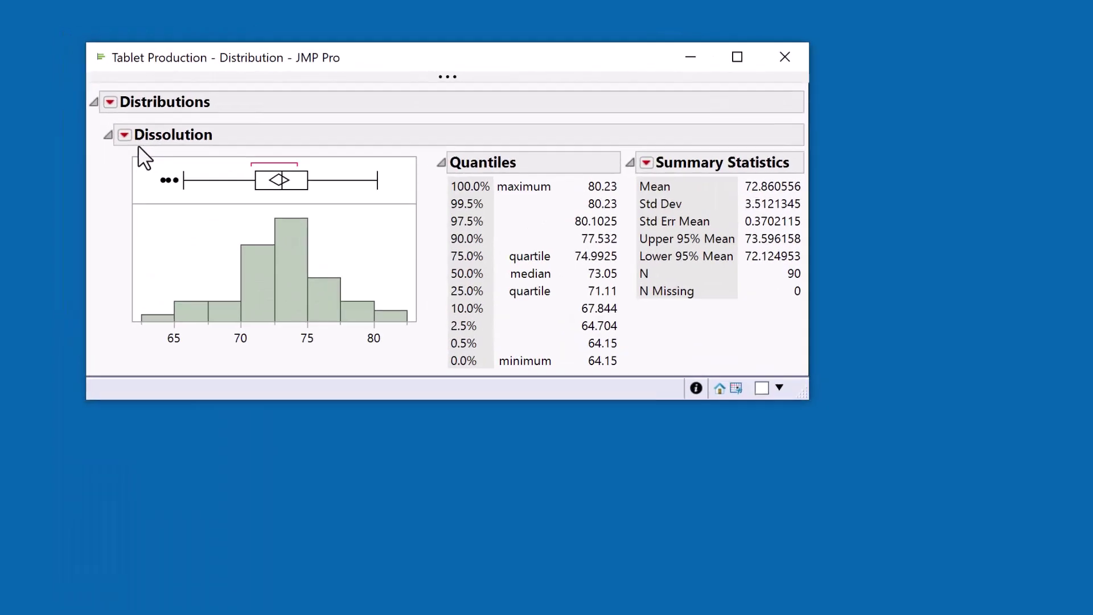
pyautogui.click(664, 172)
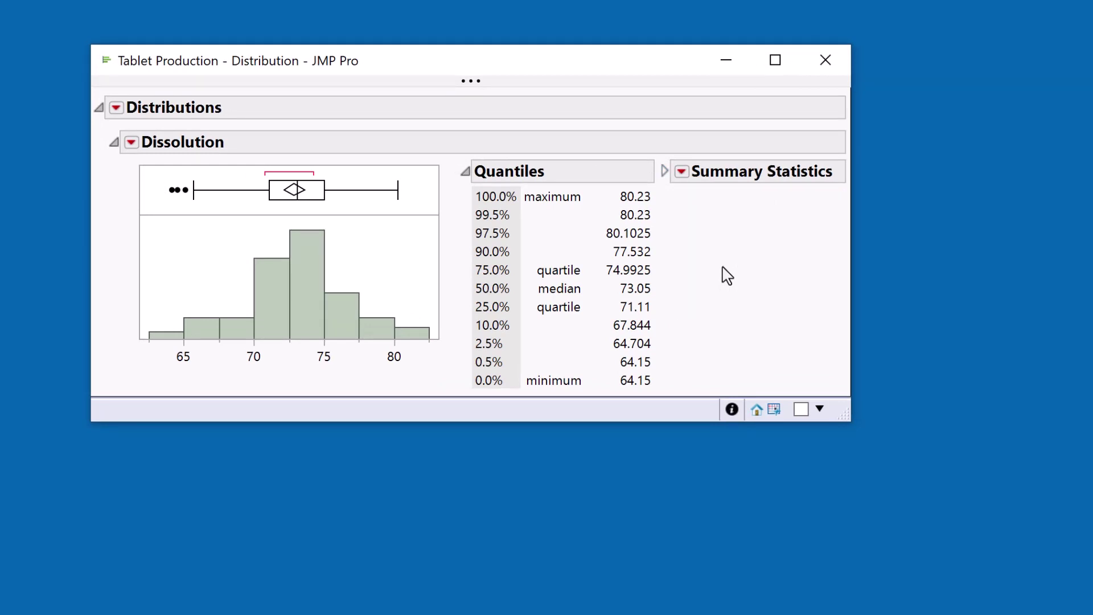
pyautogui.rightClick(664, 176)
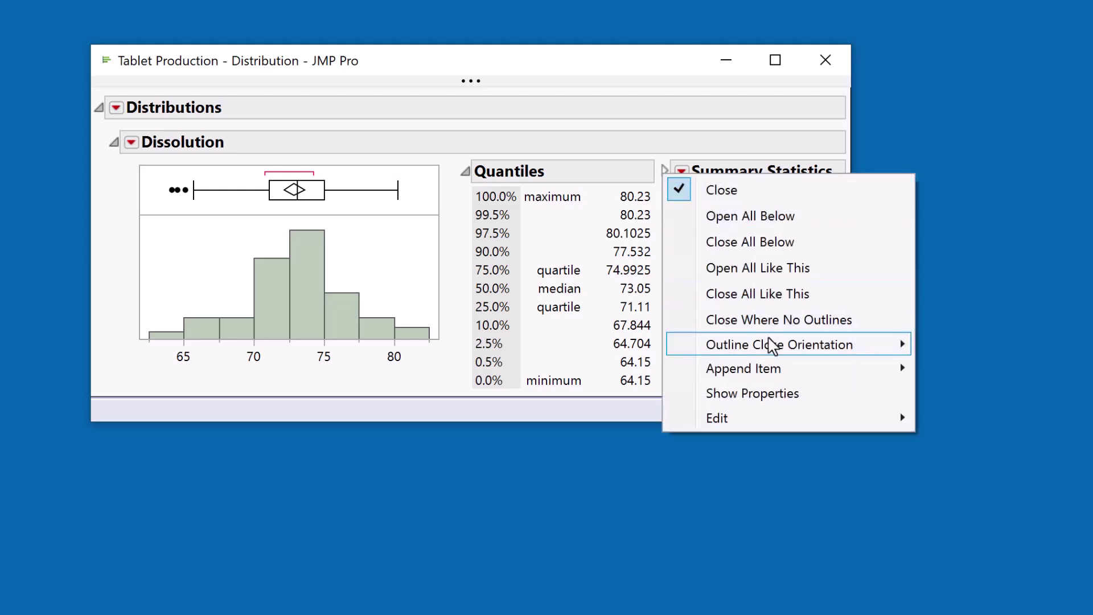
pyautogui.moveTo(772, 346)
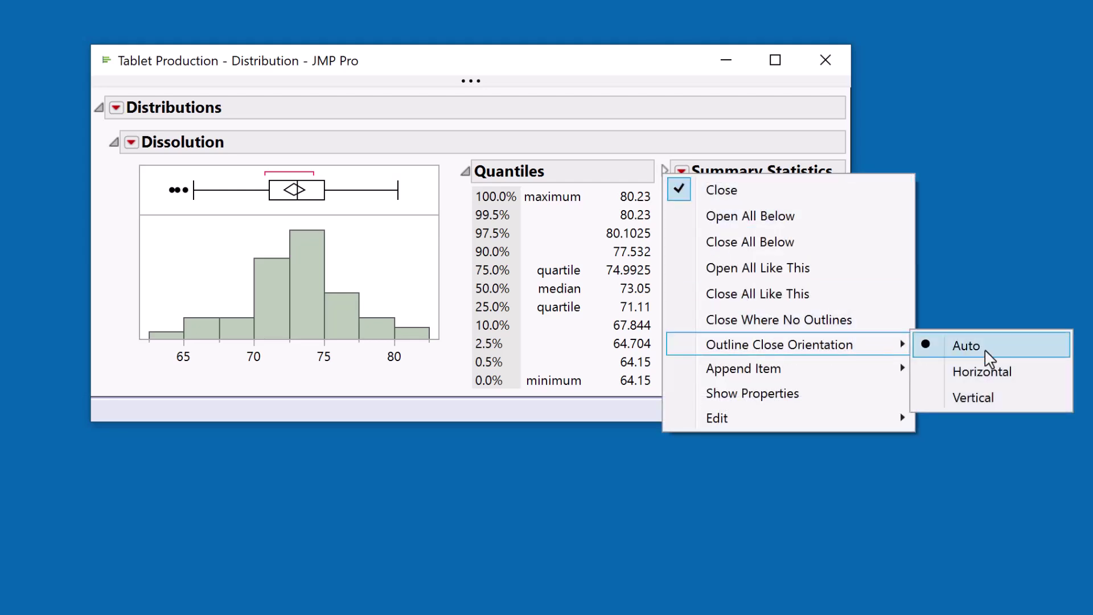
pyautogui.click(997, 393)
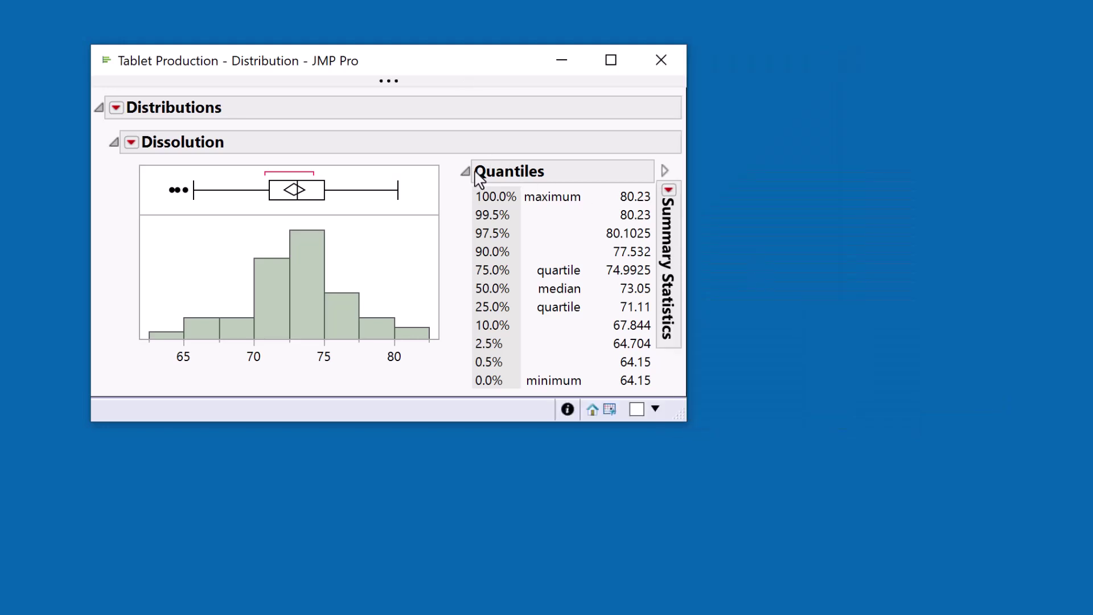
# - Set Quantiles to close vertically, then collapse both outlines into vertical side tabs
pyautogui.rightClick(469, 176)
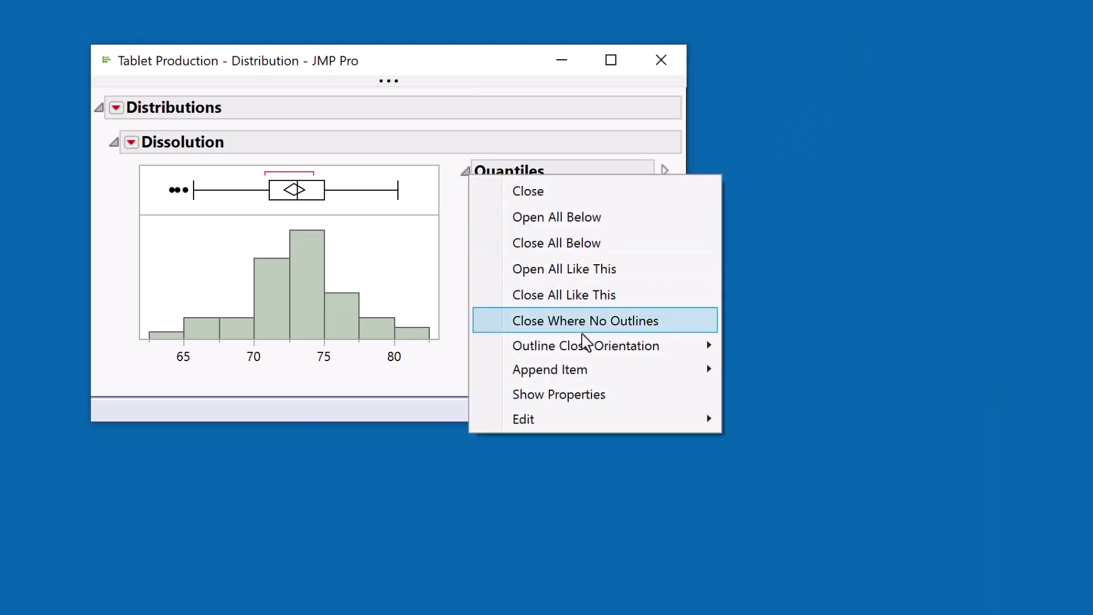
pyautogui.moveTo(590, 353)
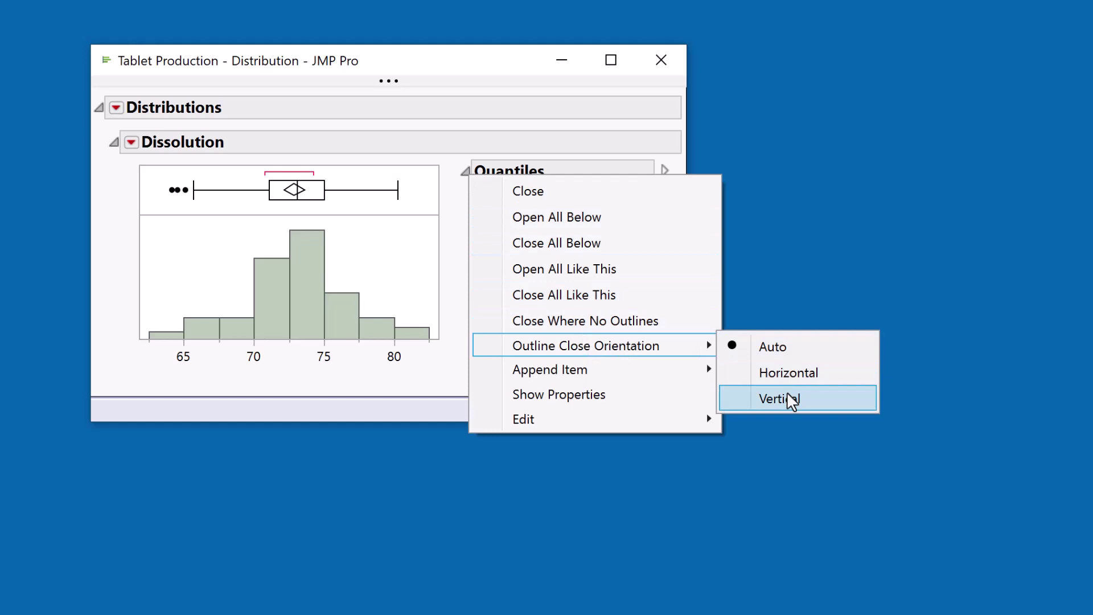
pyautogui.click(788, 395)
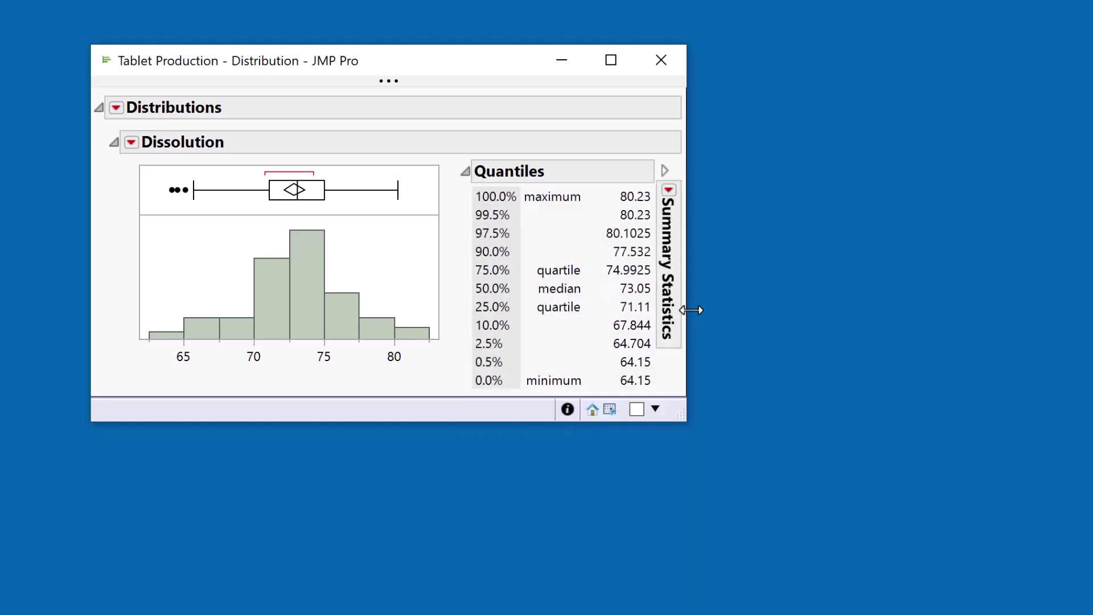
pyautogui.click(465, 172)
pyautogui.click(466, 173)
pyautogui.click(664, 170)
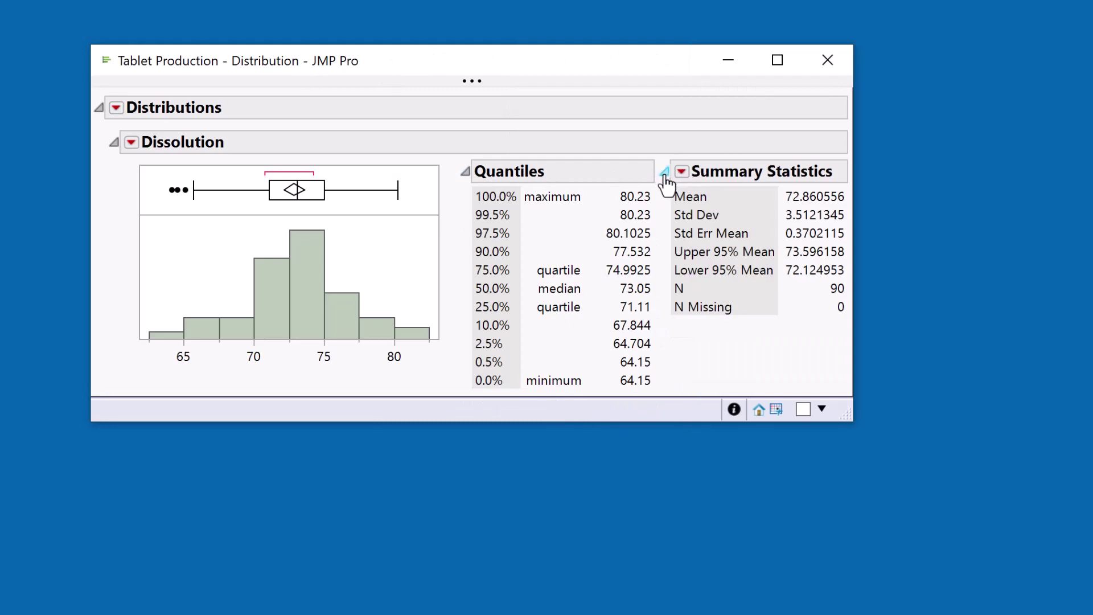
pyautogui.click(664, 172)
pyautogui.click(466, 171)
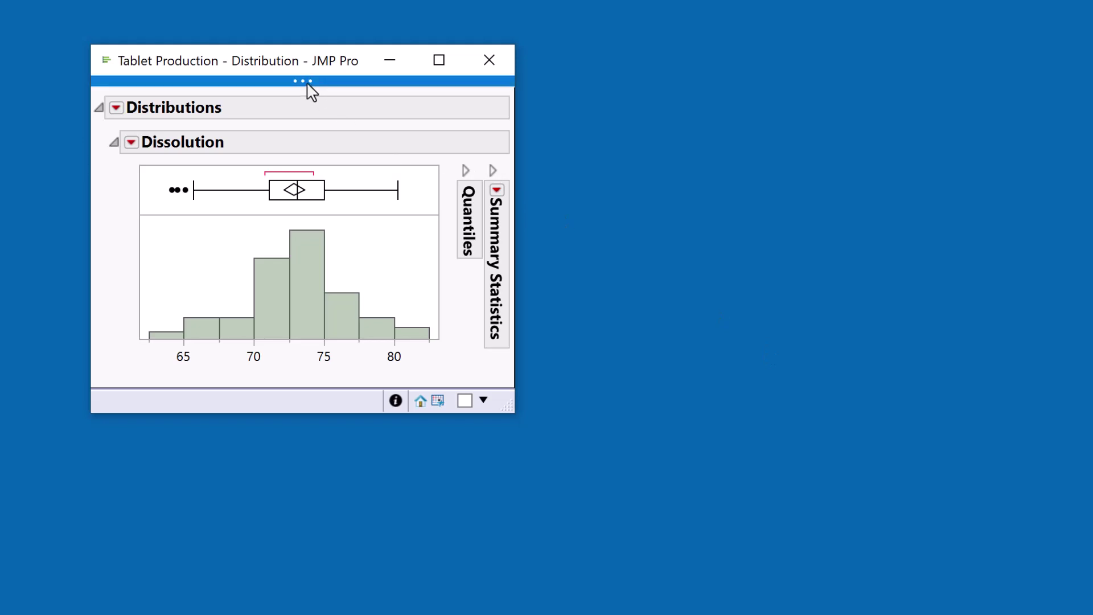
# - Build an Individual & Moving Range chart in Control Chart Builder with Dissolution as Y
pyautogui.moveTo(304, 82)
pyautogui.click(362, 93)
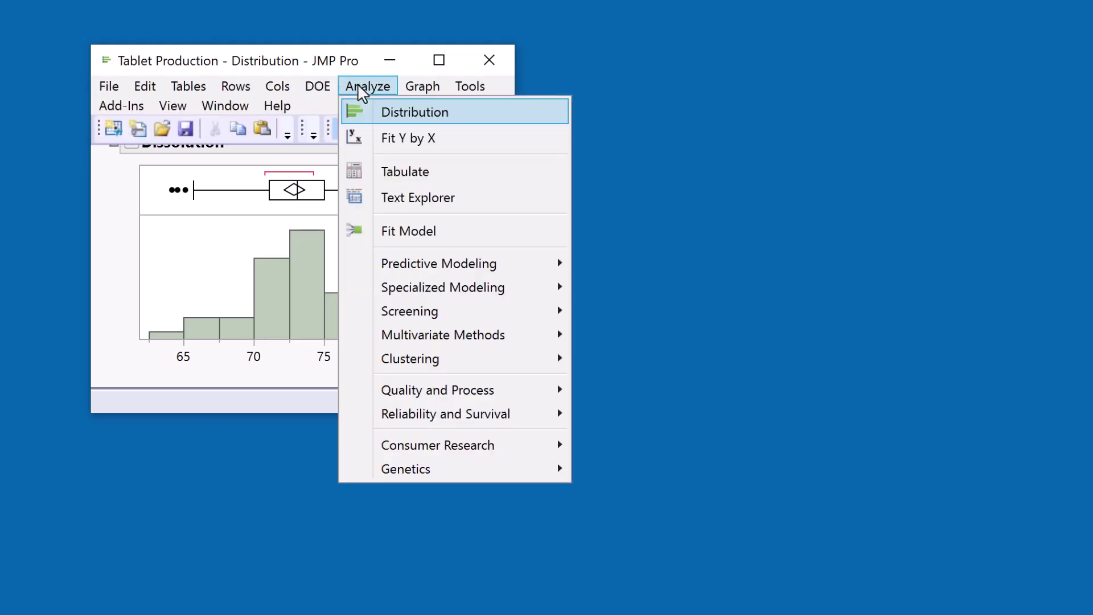
pyautogui.moveTo(455, 391)
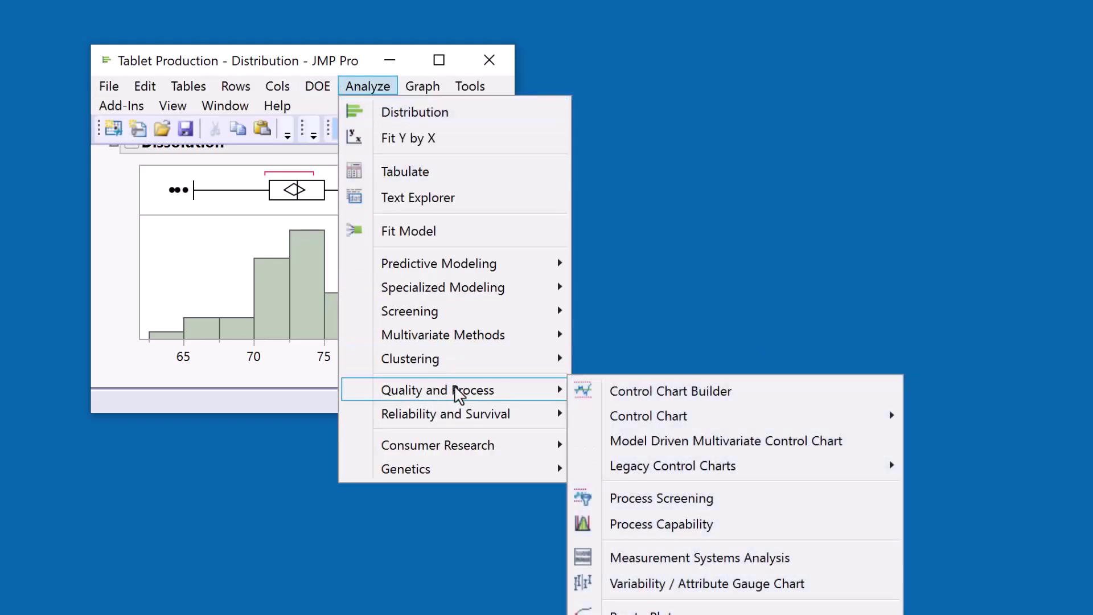
pyautogui.click(706, 393)
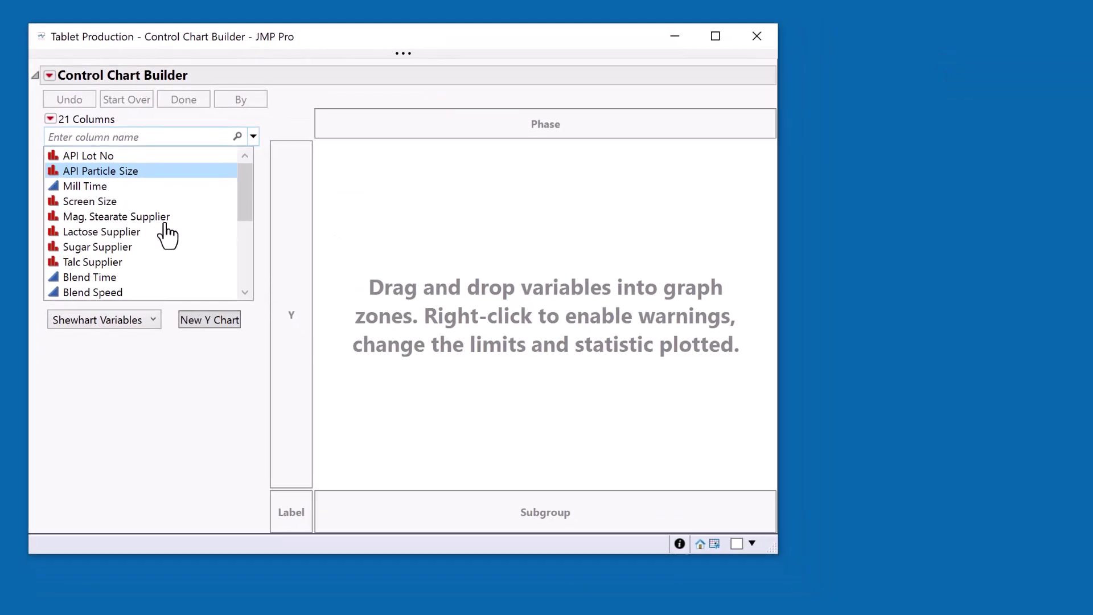
pyautogui.scroll(-5, 137, 228)
pyautogui.moveTo(87, 258); pyautogui.dragTo(279, 299)
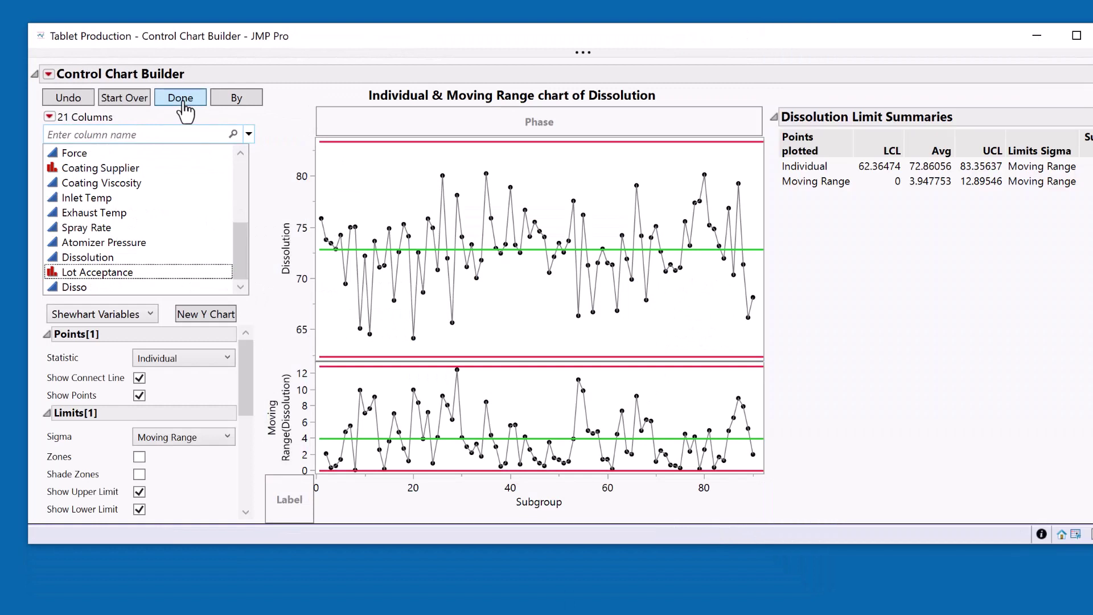
pyautogui.click(181, 99)
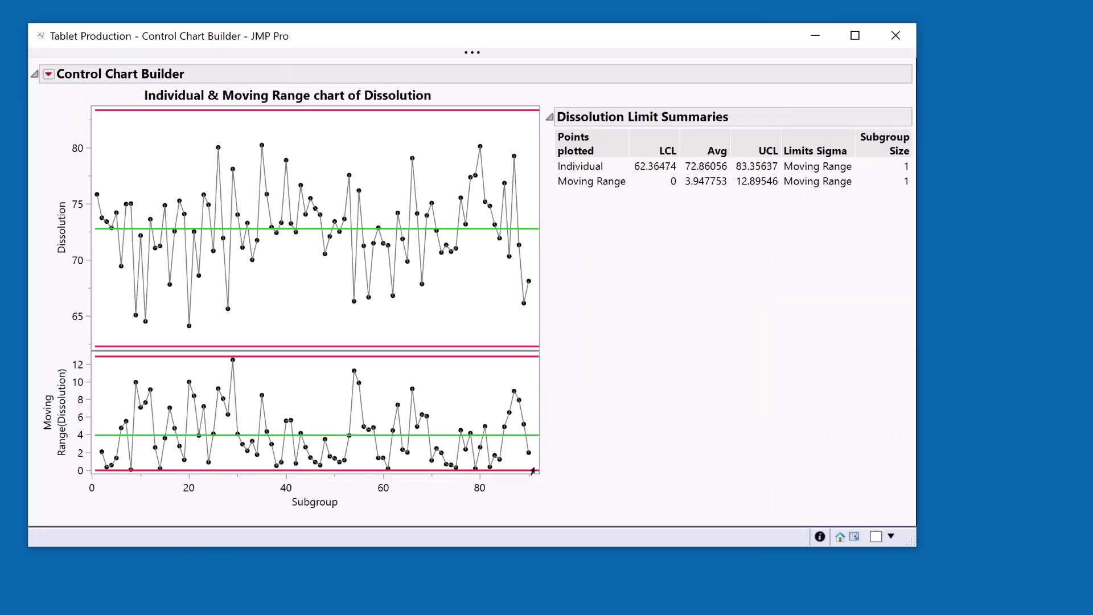
# - Enlarge the chart area and set Limit Summaries' Outline Close Orientation to Vertical
pyautogui.moveTo(537, 476); pyautogui.dragTo(652, 436)
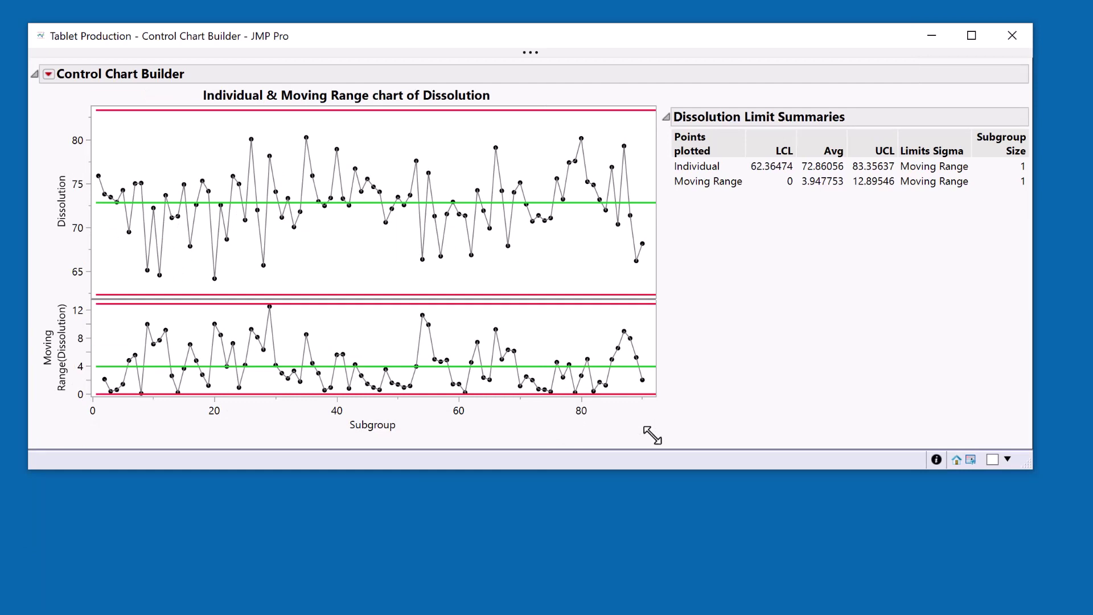
pyautogui.click(666, 117)
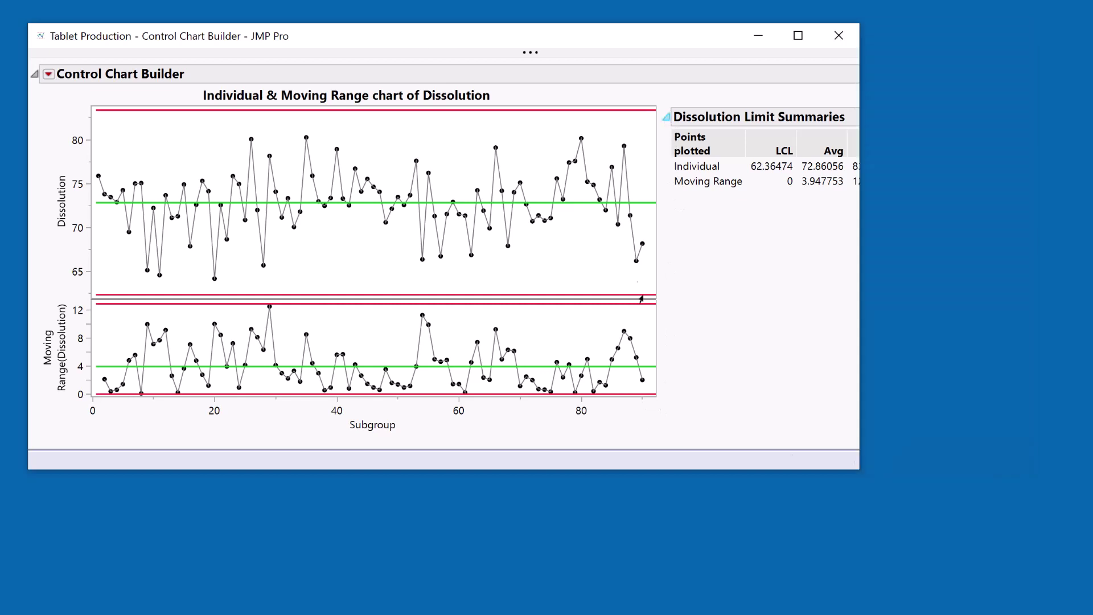
pyautogui.click(666, 118)
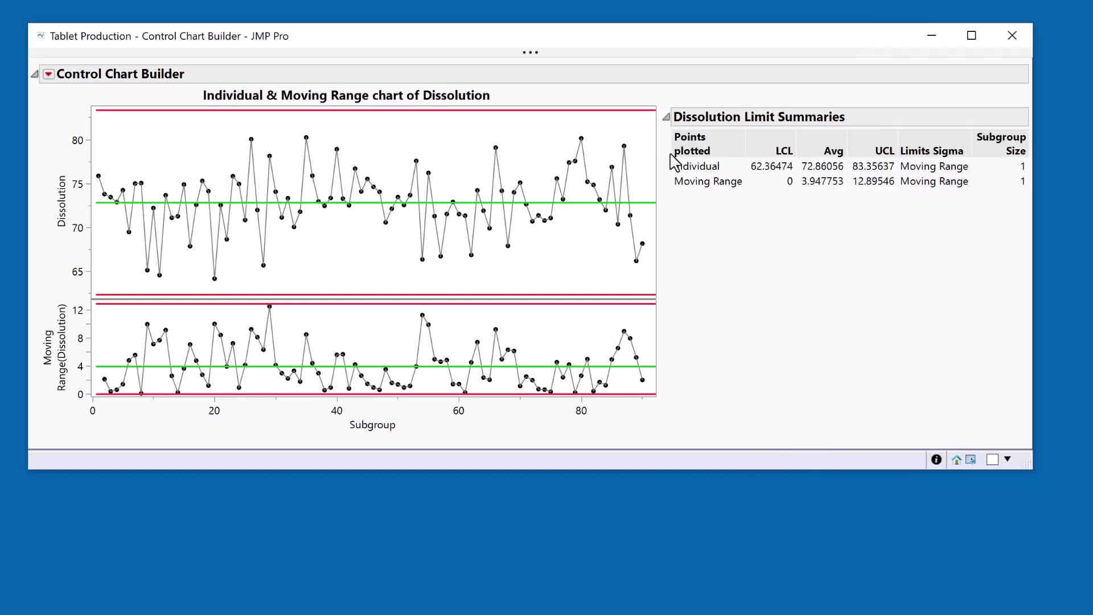
pyautogui.rightClick(671, 121)
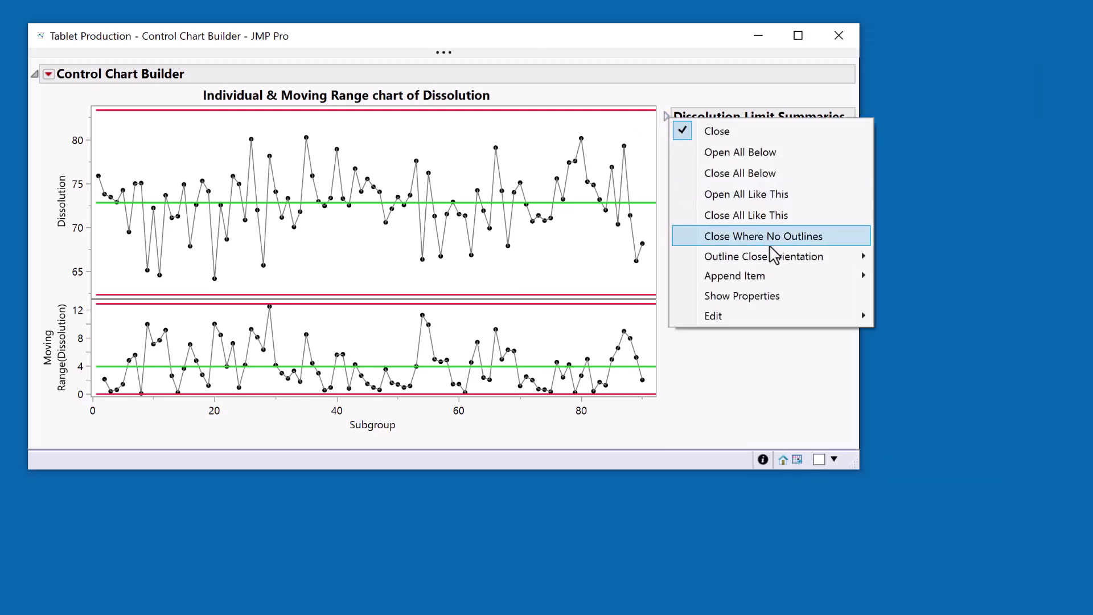
pyautogui.moveTo(781, 256)
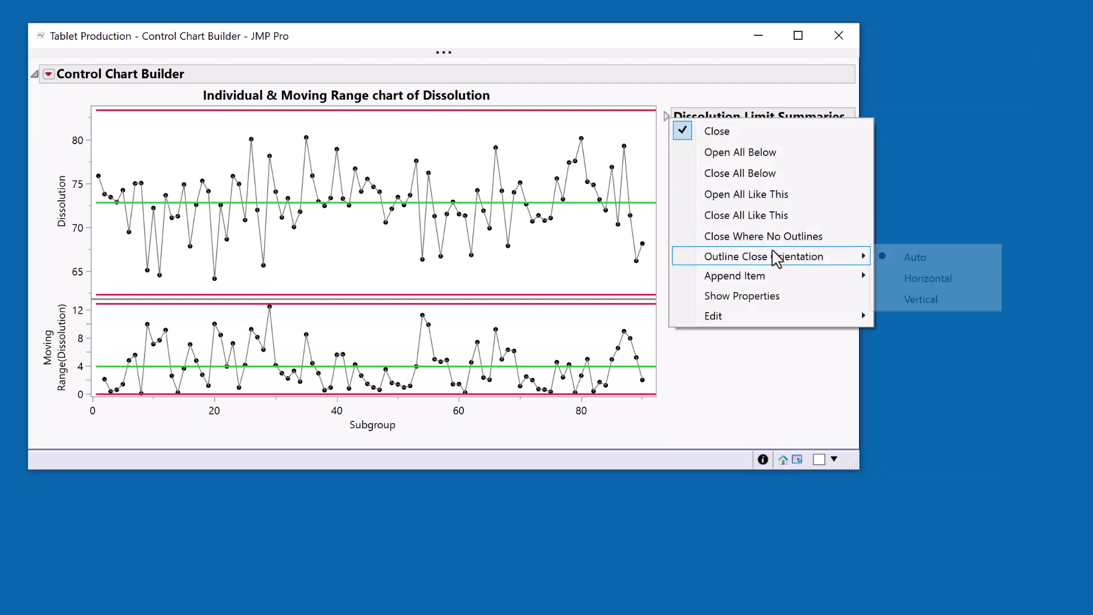
pyautogui.click(934, 299)
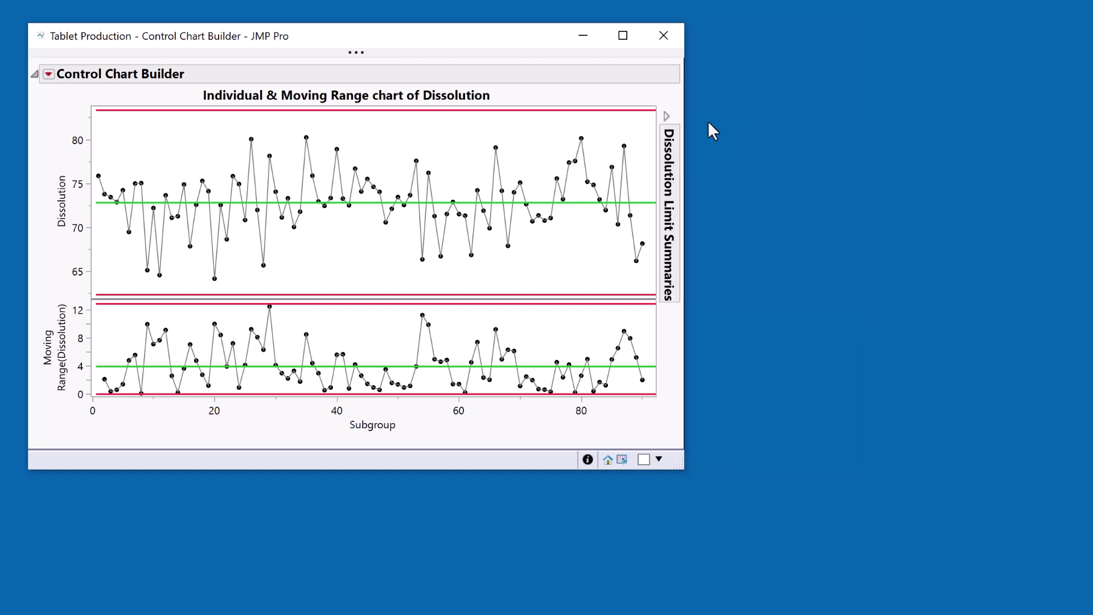
# - Resize the chart wider and shorter, leaving Limit Summaries collapsed as a side tab
pyautogui.click(669, 118)
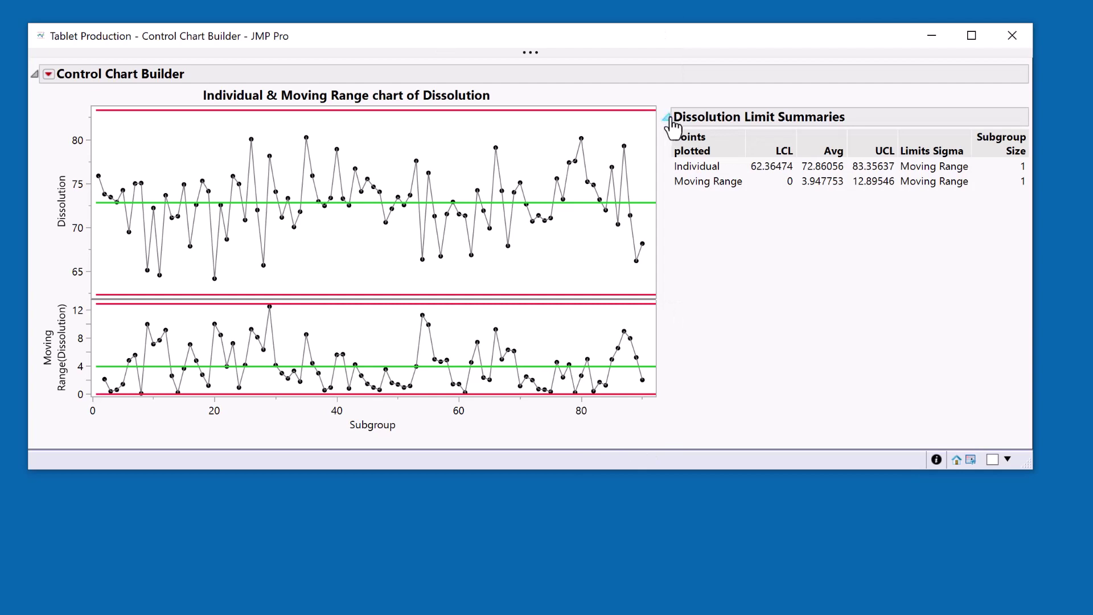
pyautogui.click(670, 117)
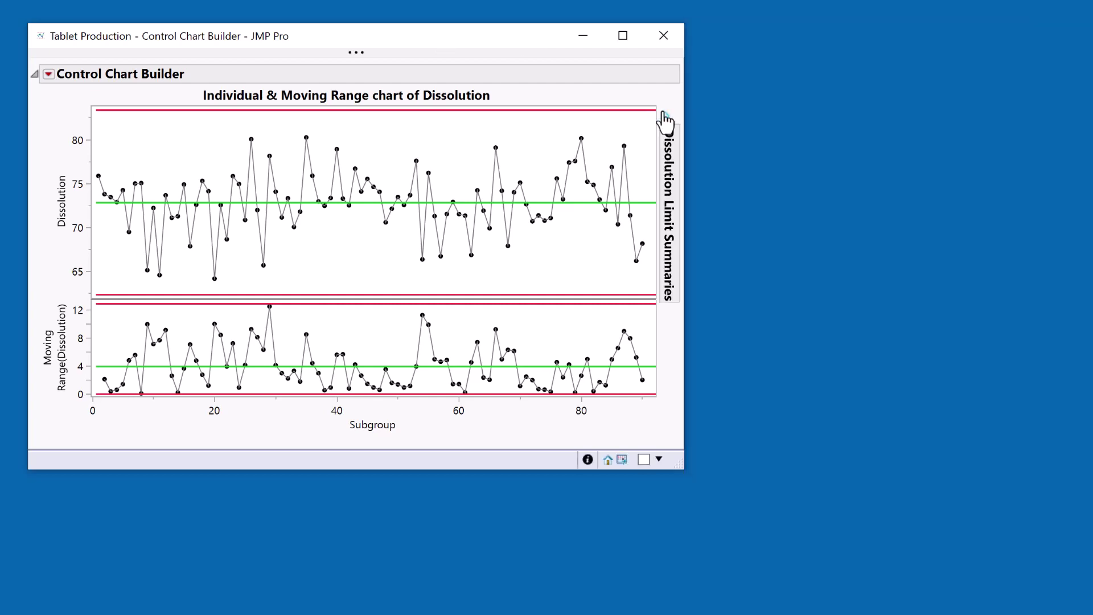
pyautogui.moveTo(655, 394); pyautogui.dragTo(744, 311)
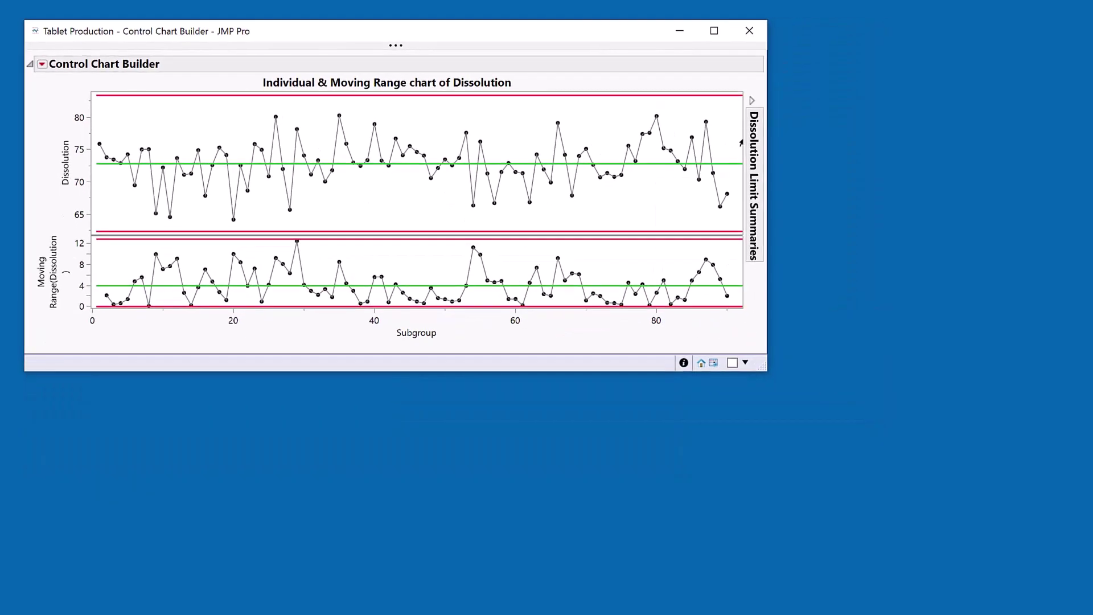
pyautogui.click(753, 106)
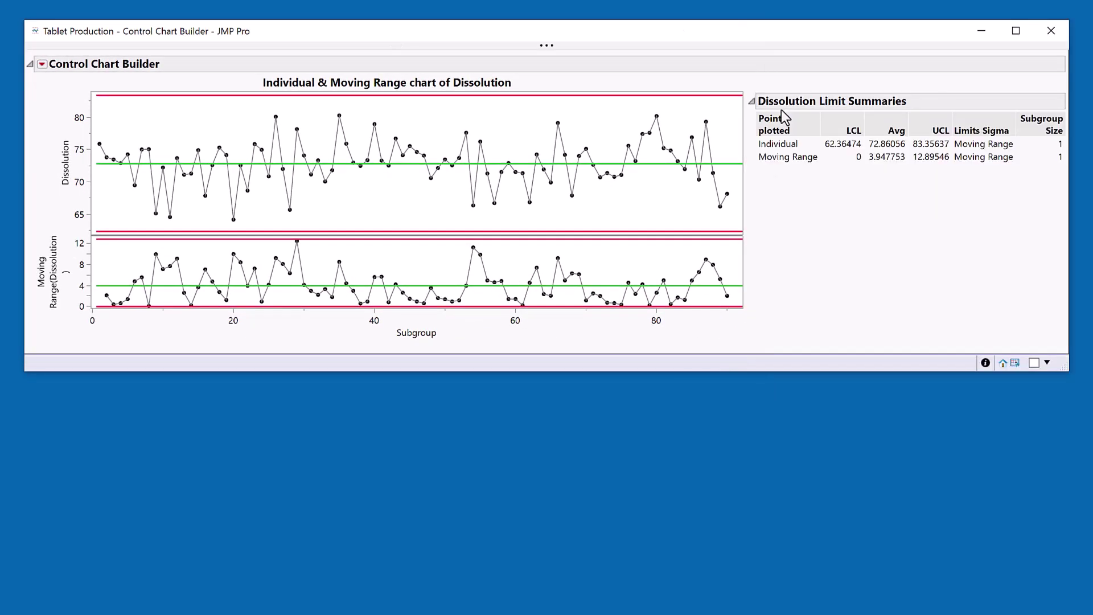
pyautogui.click(753, 102)
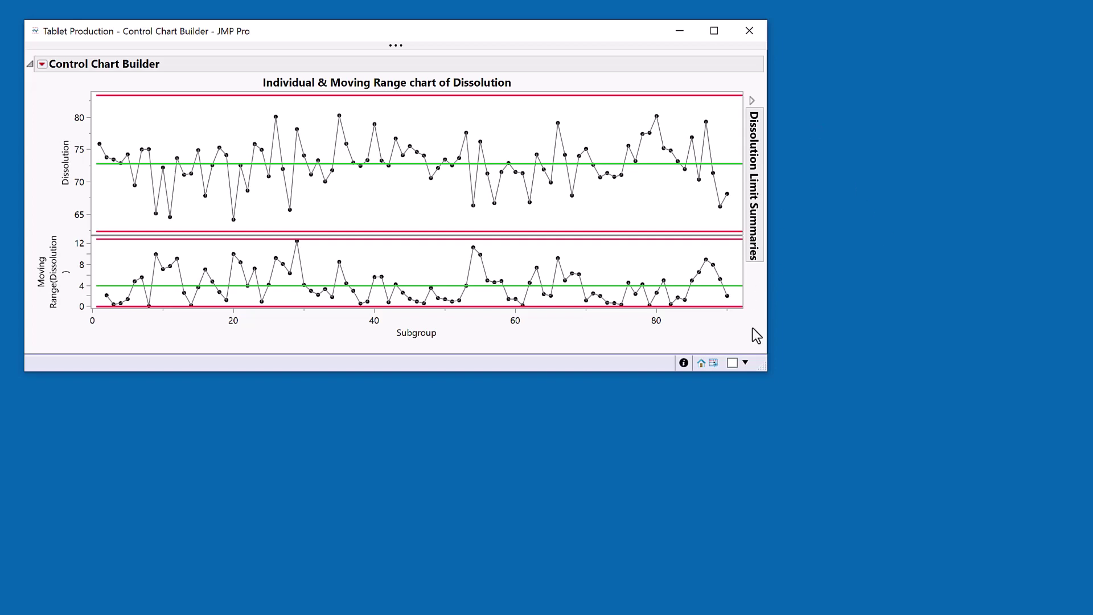
# - Close the chart, open Thin Film Impedance.jmp from the Home Window, and run its Model script
pyautogui.click(755, 31)
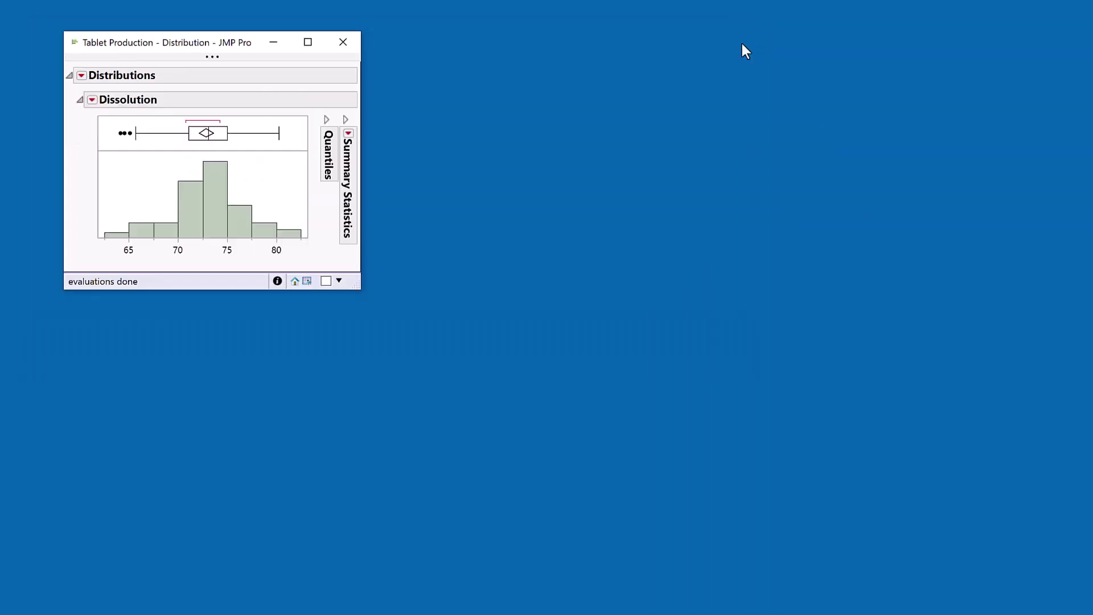
pyautogui.click(307, 281)
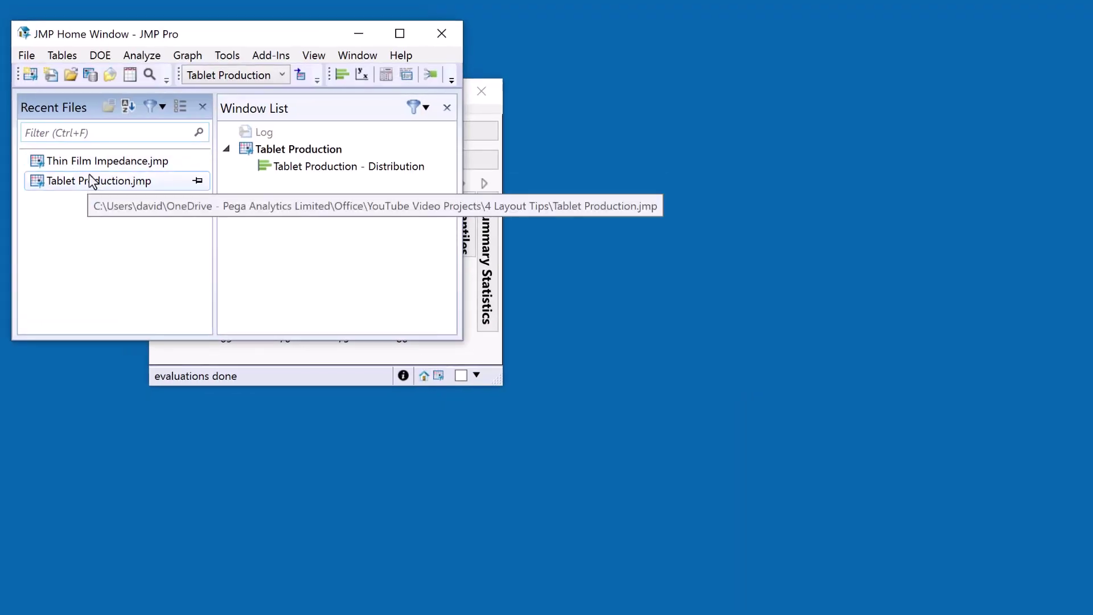
pyautogui.doubleClick(92, 162)
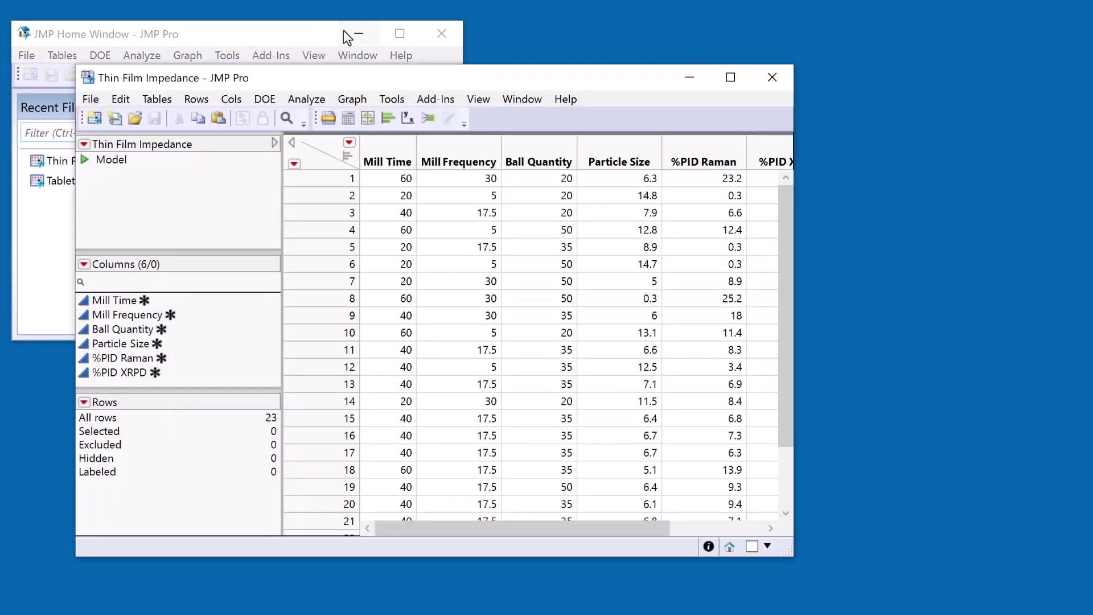
pyautogui.click(357, 37)
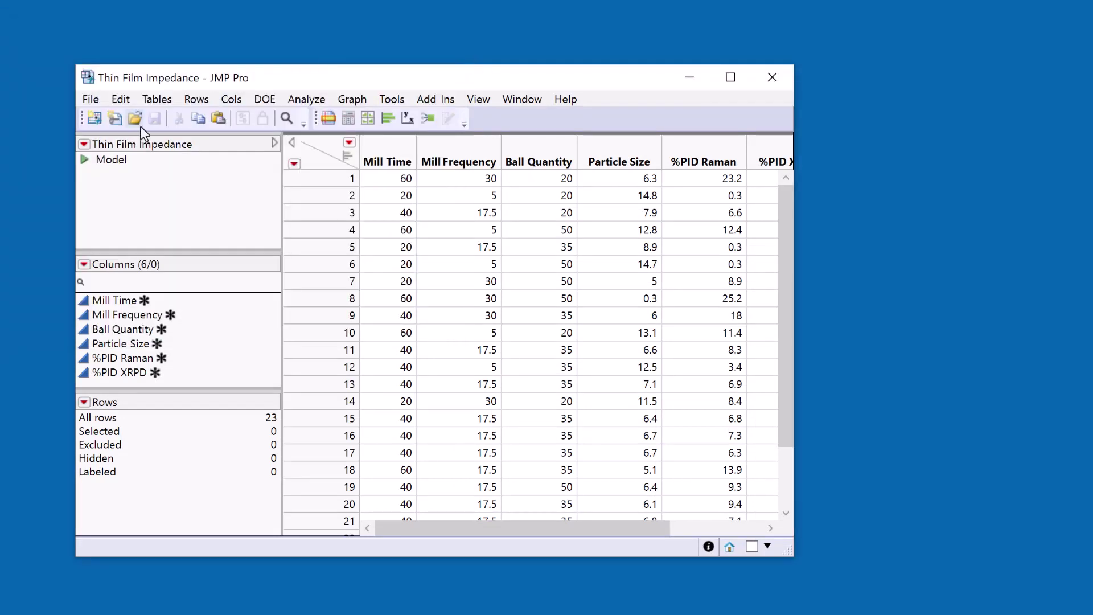
pyautogui.click(84, 160)
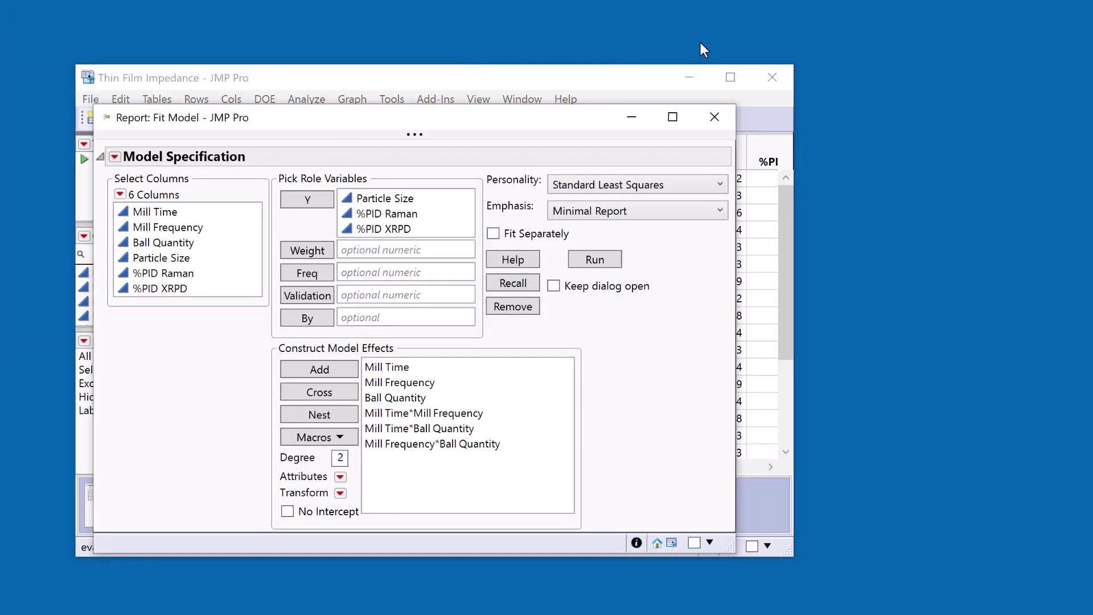
# - Minimize the data table and Distribution report, and move the Fit Model dialog up
pyautogui.click(695, 72)
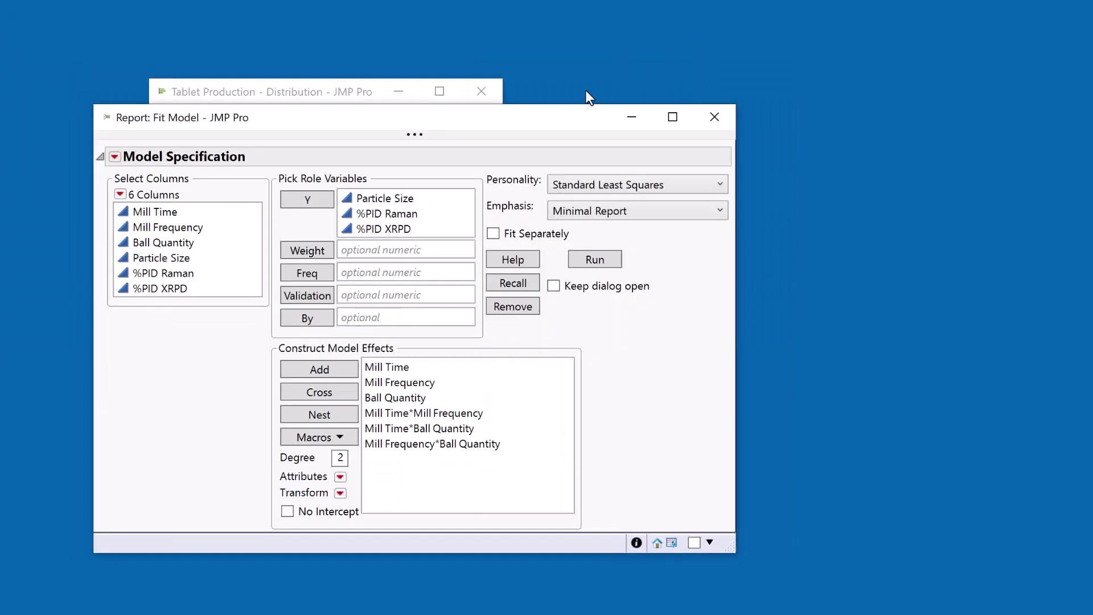
pyautogui.click(412, 92)
pyautogui.moveTo(424, 117); pyautogui.dragTo(472, 96)
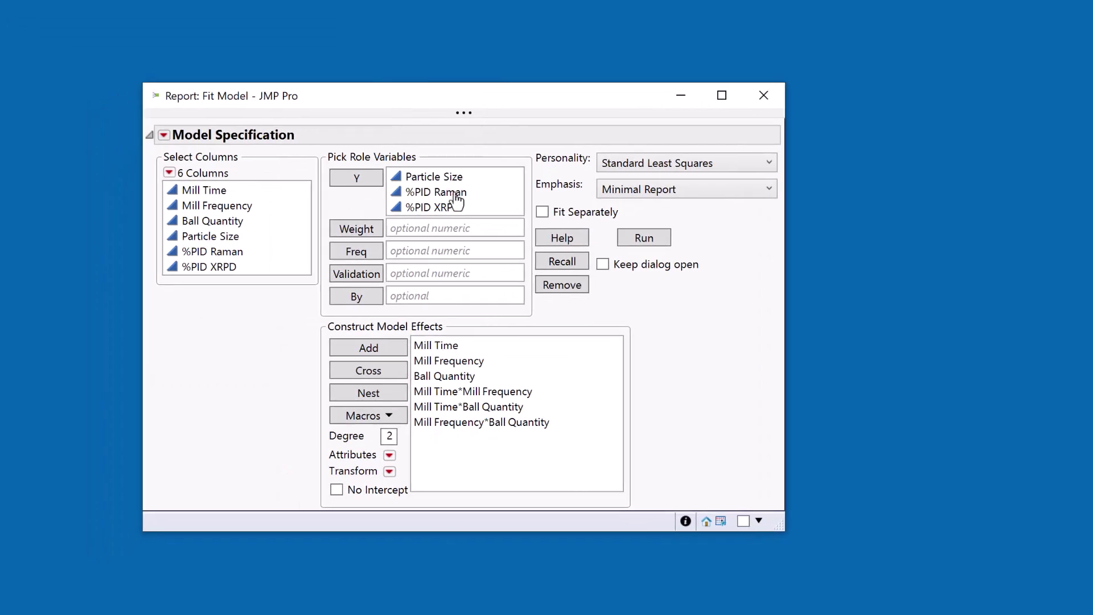
# - With Particle Size, %PID Raman and %PID XRPD selected, check Fit Separately and run
pyautogui.moveTo(484, 348); pyautogui.dragTo(495, 428)
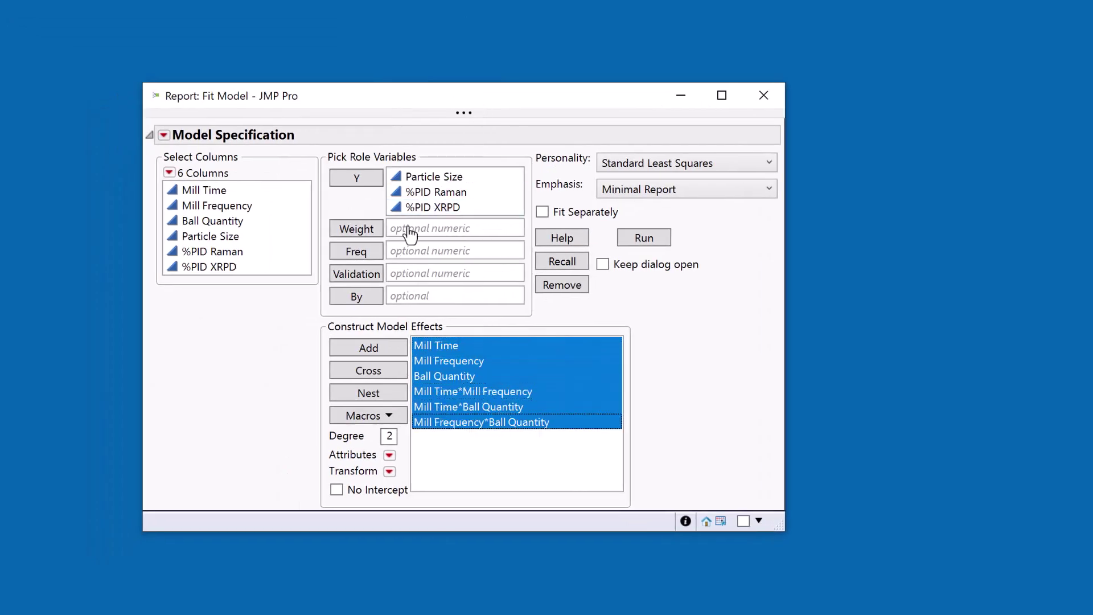
pyautogui.click(422, 208)
pyautogui.click(422, 209)
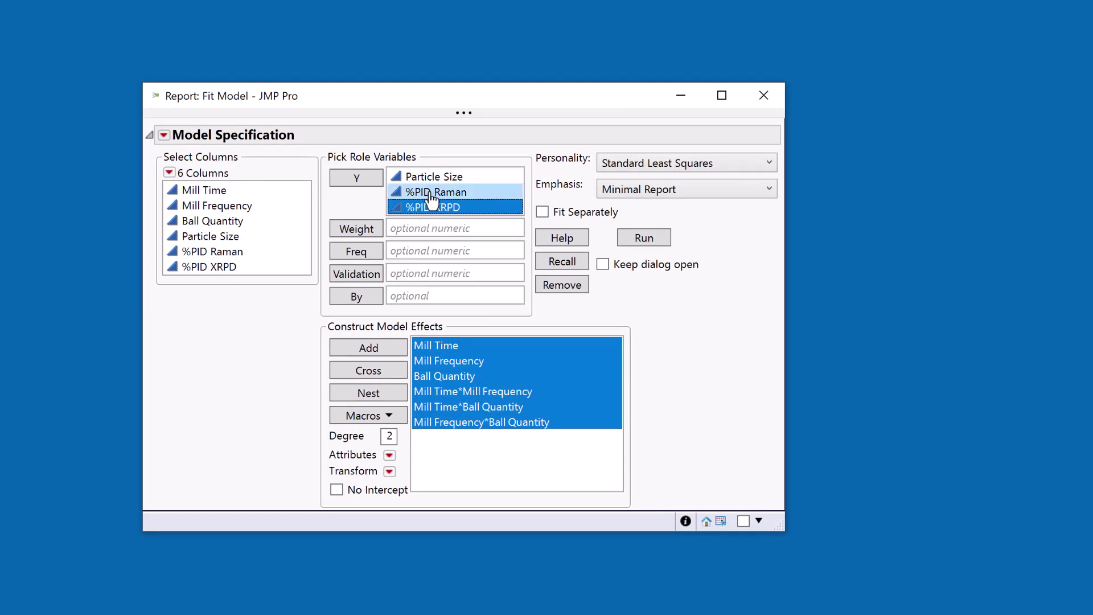
pyautogui.click(435, 176)
pyautogui.keyDown('shift'); pyautogui.click(446, 210); pyautogui.keyUp('shift')
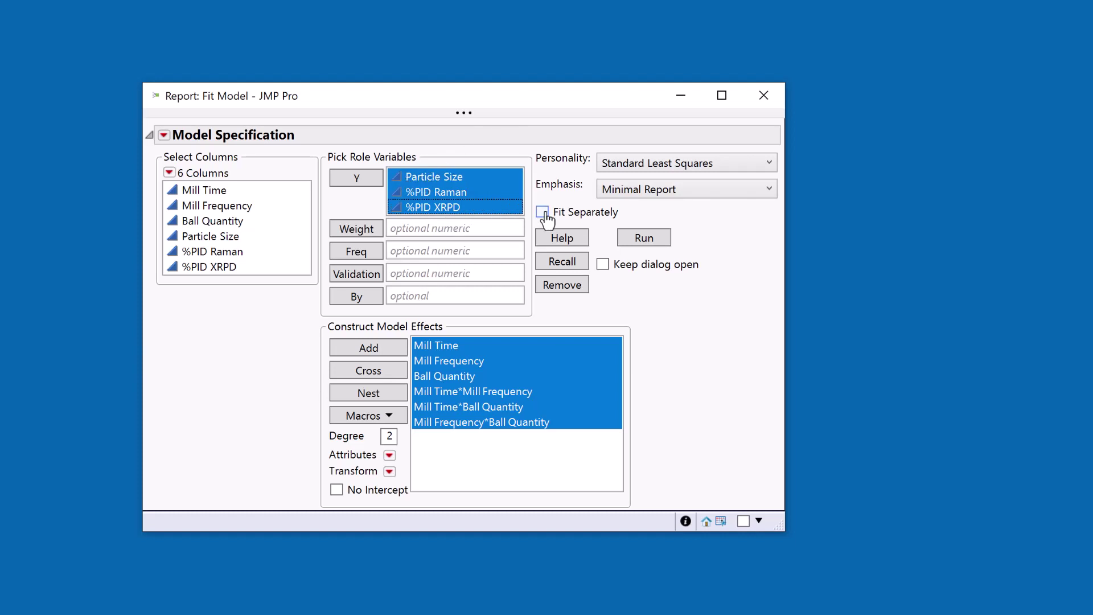
pyautogui.click(541, 213)
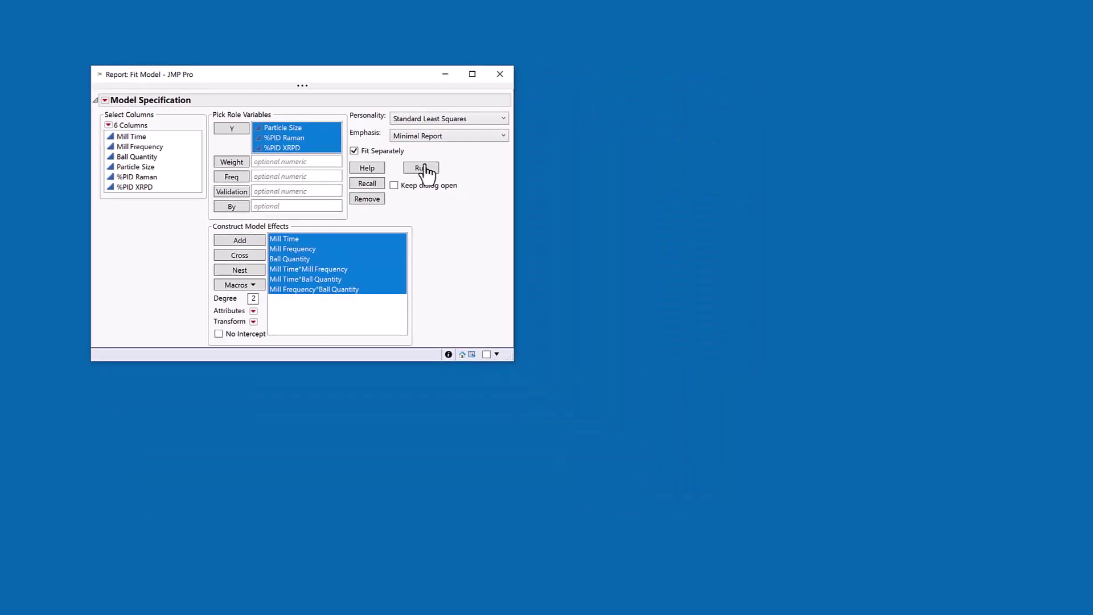
pyautogui.click(479, 186)
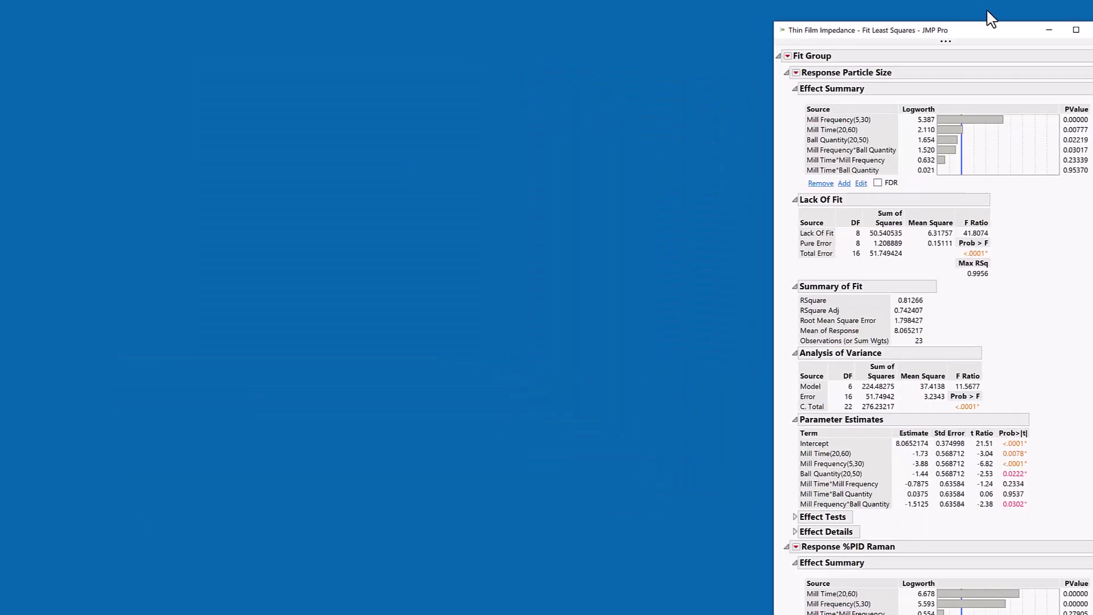
# - Drag the report window left, then expand the Particle Size and %PID Raman response sections
pyautogui.moveTo(980, 28); pyautogui.dragTo(374, 25)
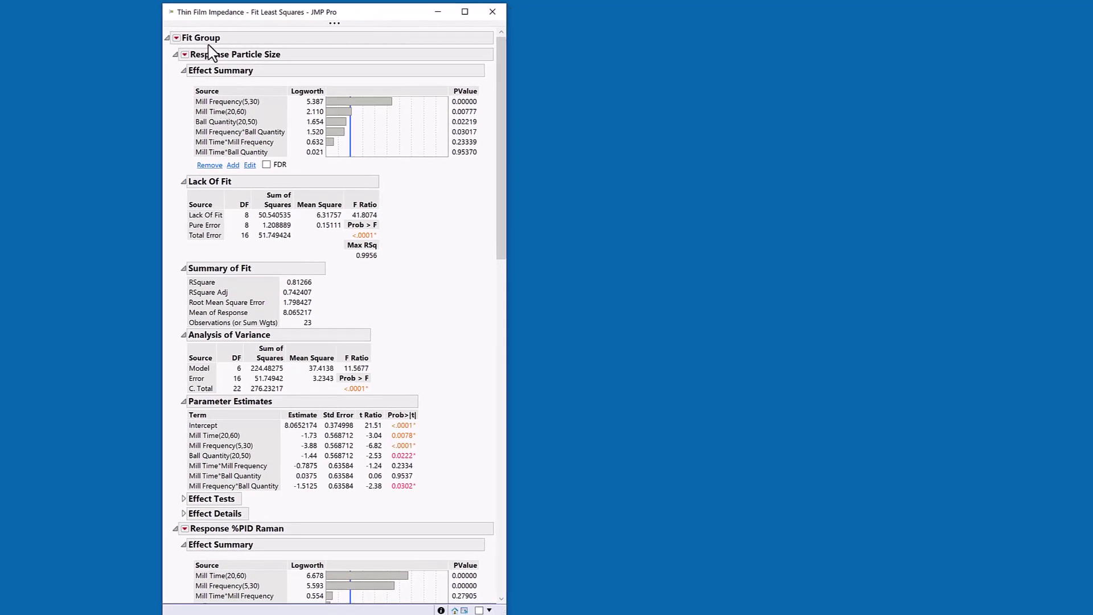
pyautogui.click(176, 54)
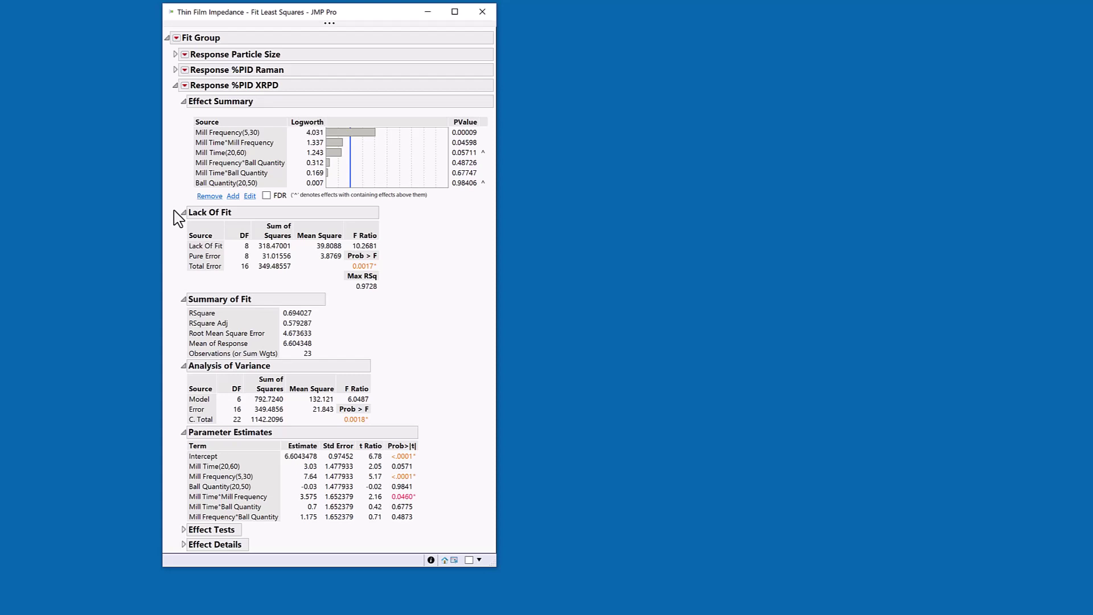
pyautogui.click(176, 70)
pyautogui.click(175, 55)
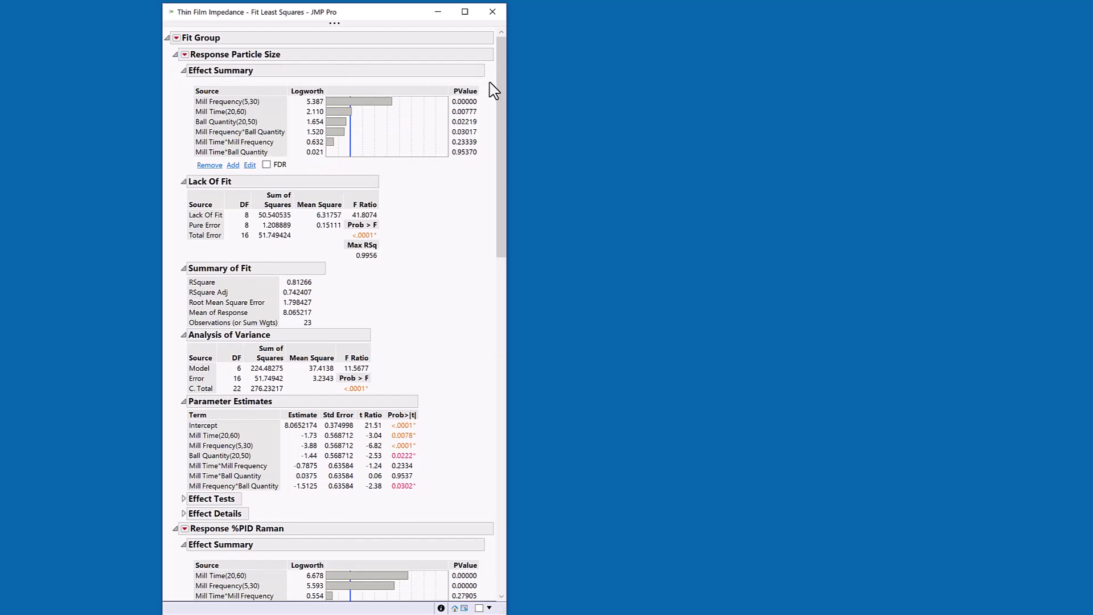
pyautogui.moveTo(501, 76)
pyautogui.mouseDown()
pyautogui.moveTo(497, 423)
pyautogui.moveTo(504, 82)
pyautogui.mouseUp()
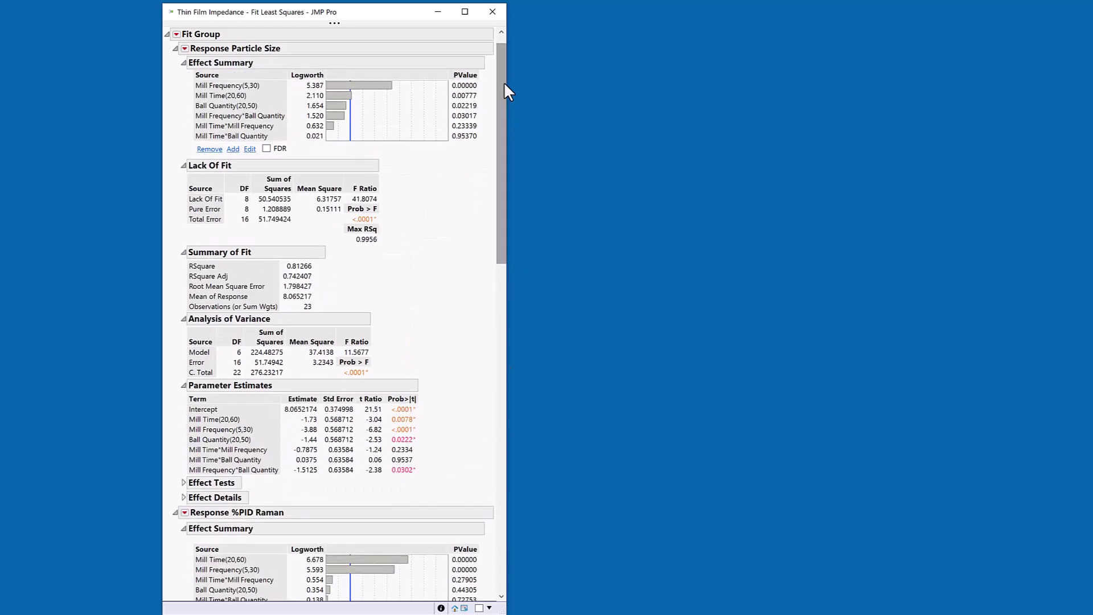
# - Arrange the Fit Group response reports in rows of 3, and move the widened window fully onto screen
pyautogui.click(177, 35)
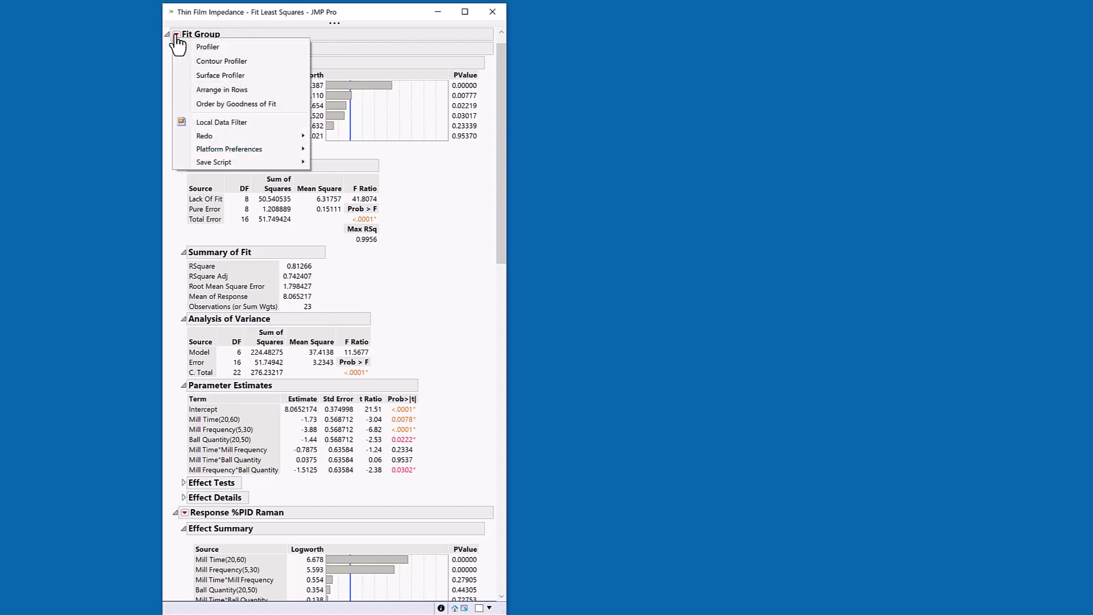
pyautogui.click(216, 91)
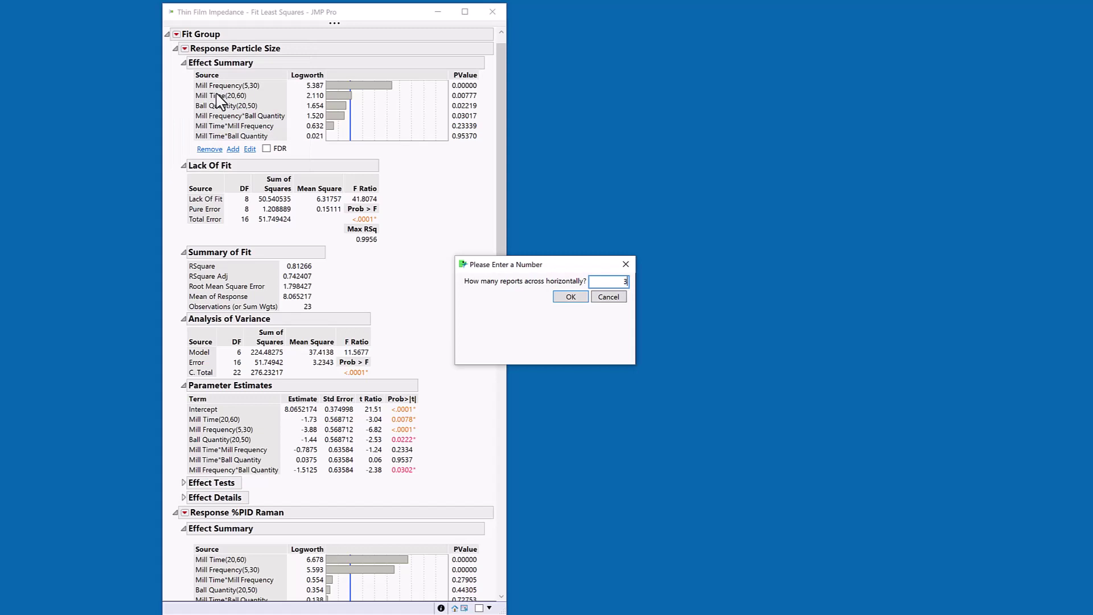
pyautogui.click(571, 298)
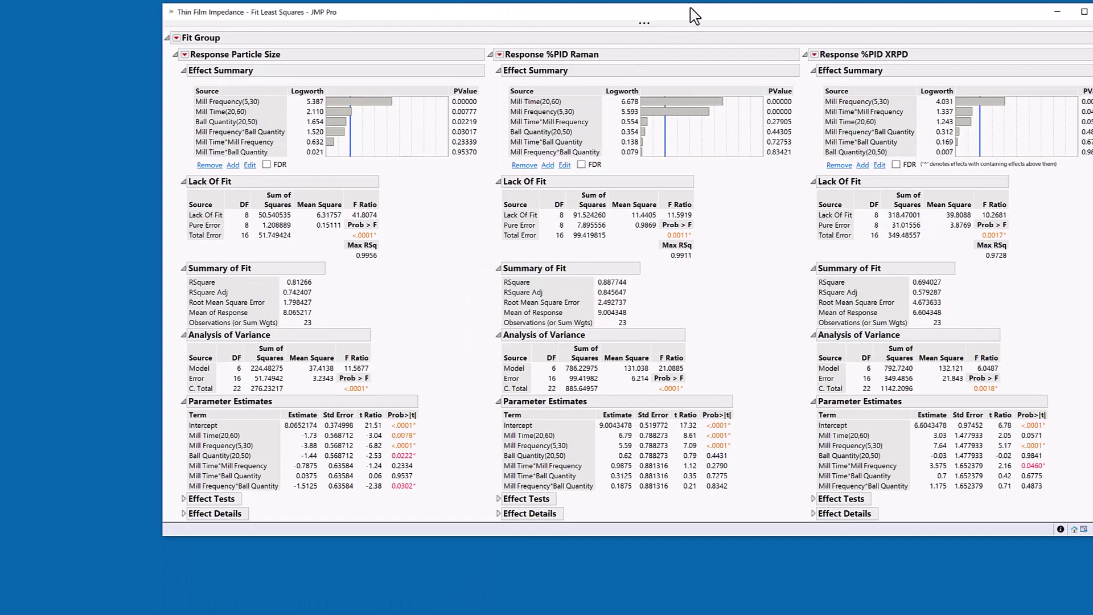
pyautogui.moveTo(695, 16); pyautogui.dragTo(567, 43)
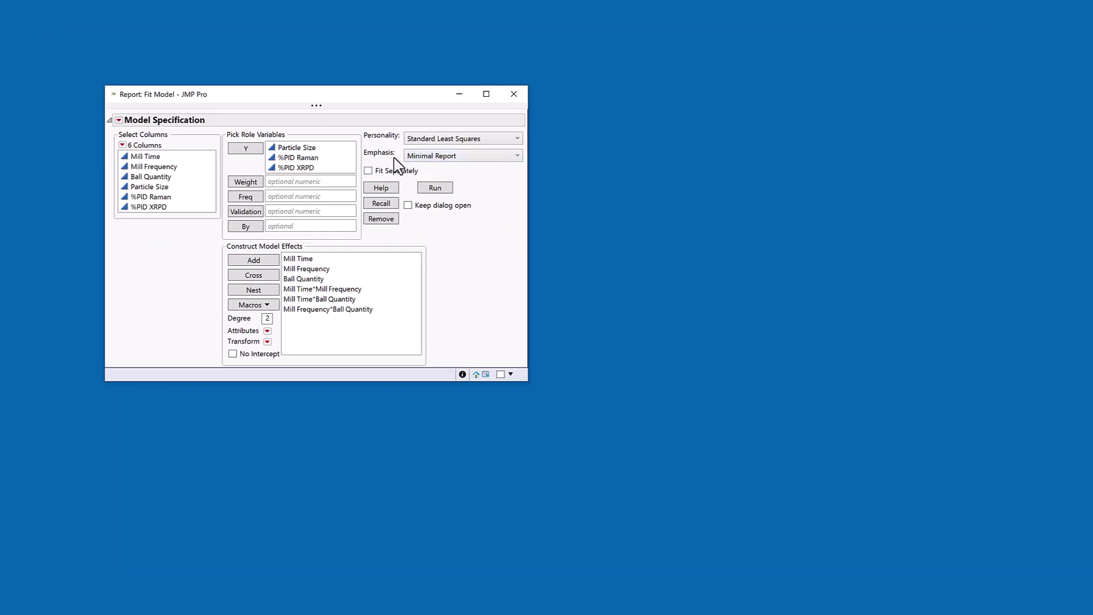
# - Run the three responses as one combined least squares fit and collapse its Effect Summary
pyautogui.click(433, 189)
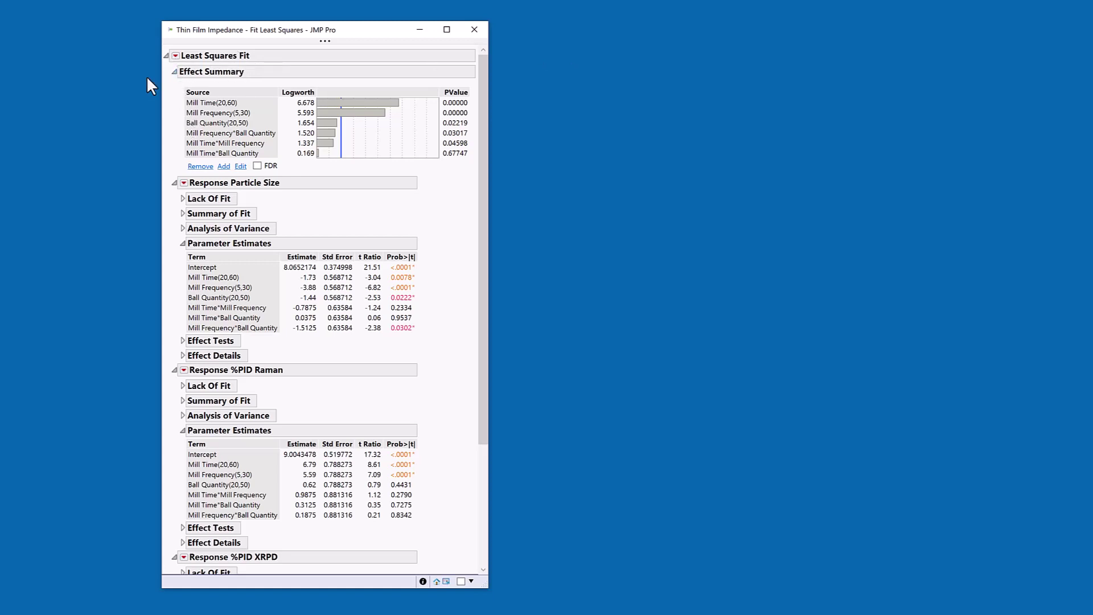
pyautogui.click(174, 72)
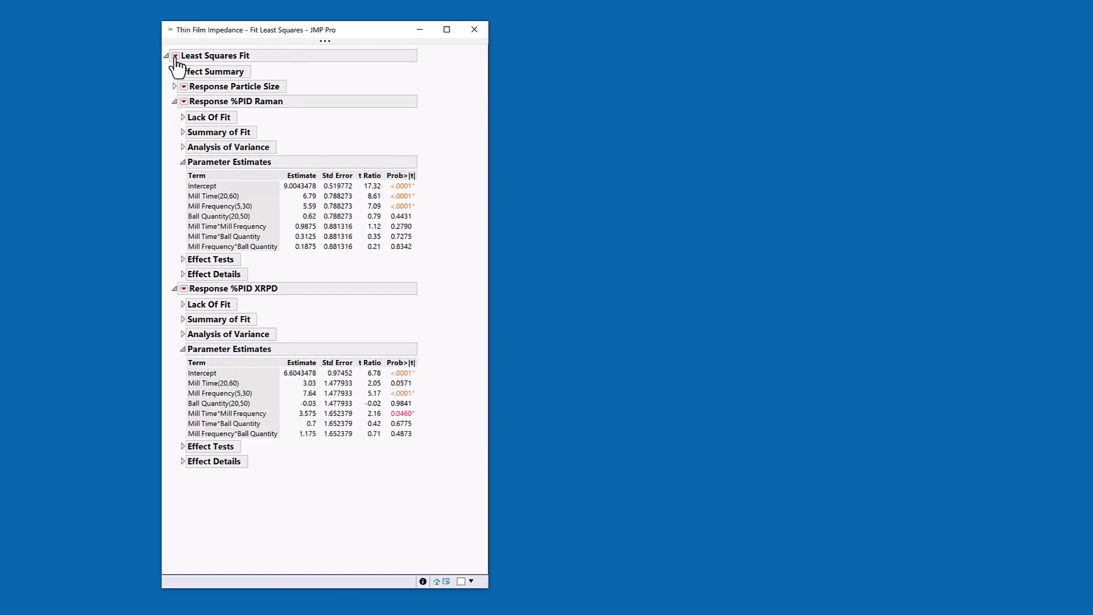
# - Make the Least Squares Fit outline Horizontal with Vertical close orientation, and widen the report window
pyautogui.click(176, 56)
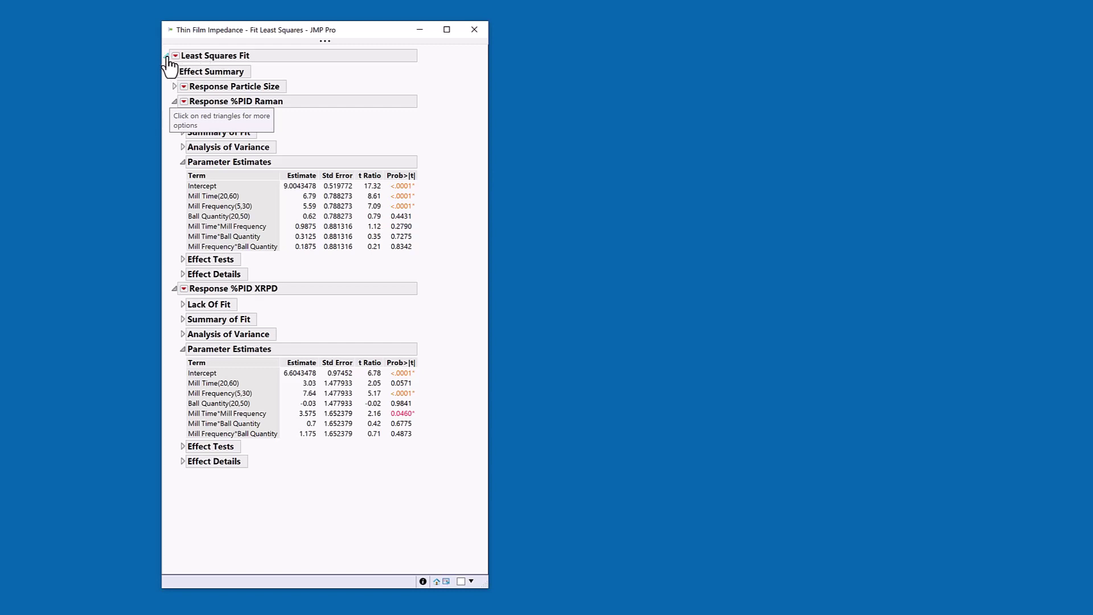
pyautogui.rightClick(168, 56)
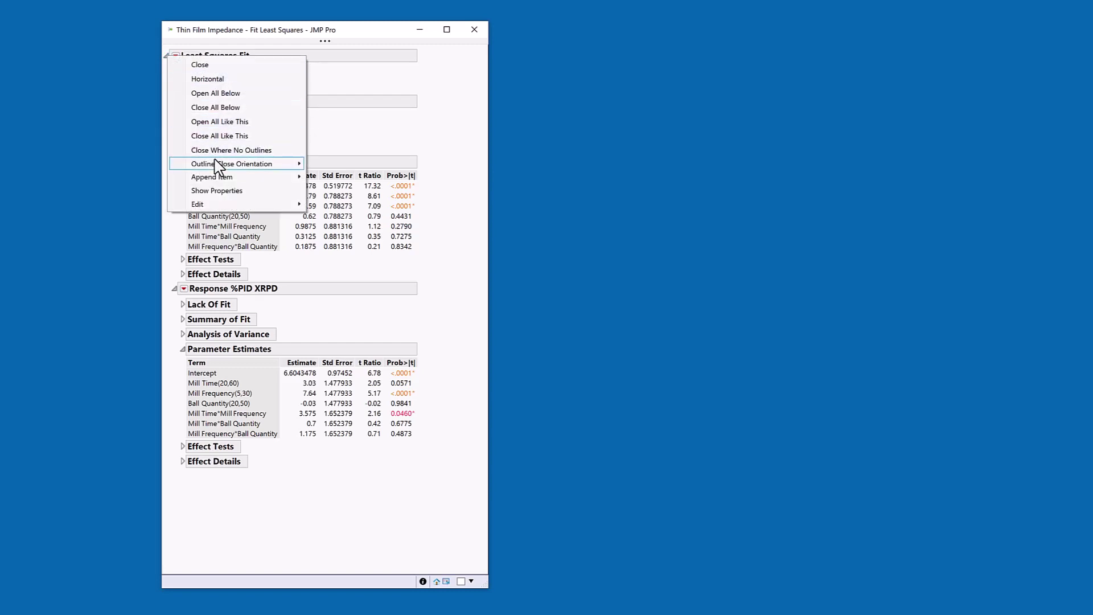
pyautogui.moveTo(225, 164)
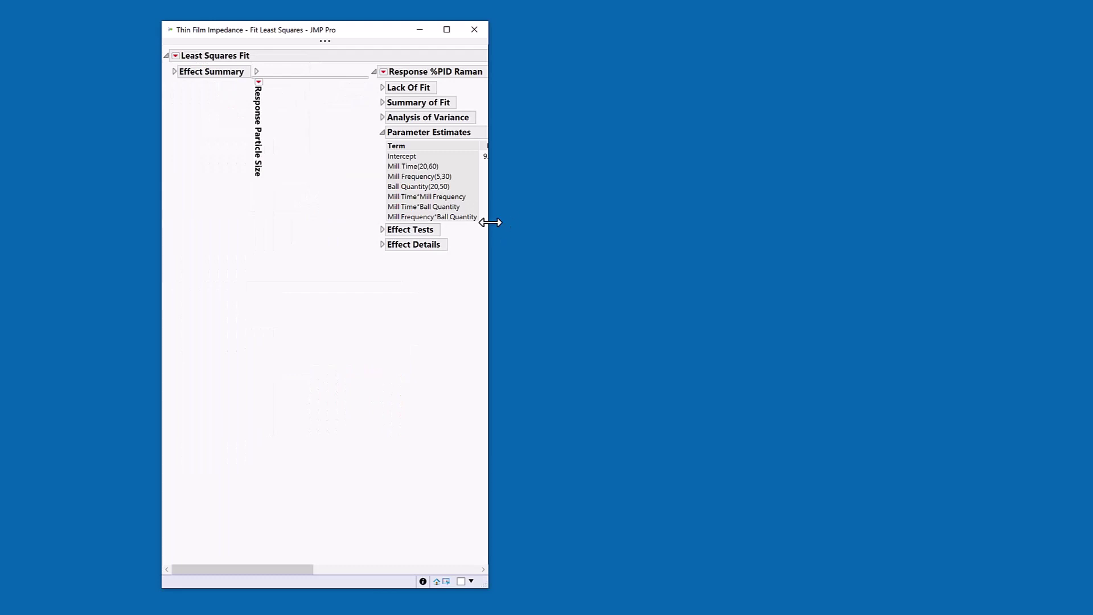
pyautogui.moveTo(490, 223); pyautogui.dragTo(946, 231)
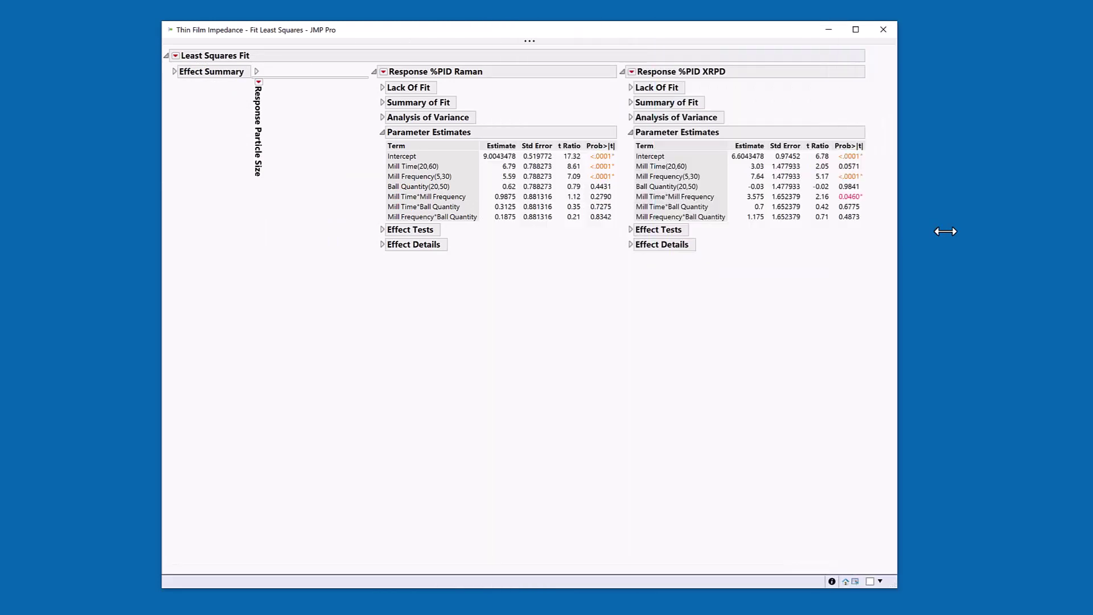
# - Expand Particle Size, then show Lack Of Fit, Summary of Fit and Analysis of Variance for all responses
pyautogui.click(257, 72)
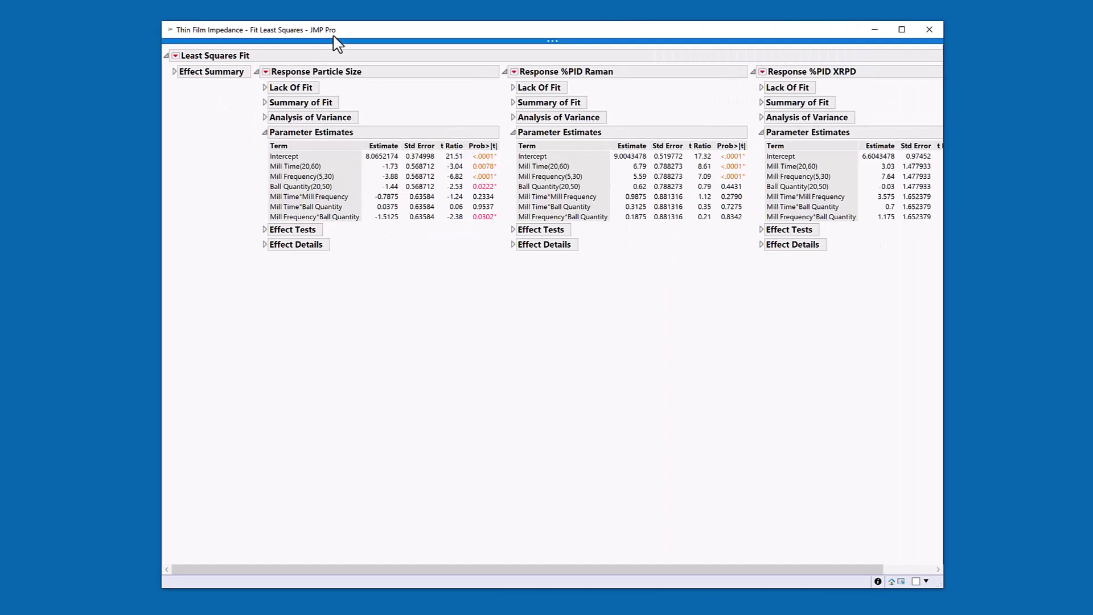
pyautogui.moveTo(358, 29); pyautogui.dragTo(305, 27)
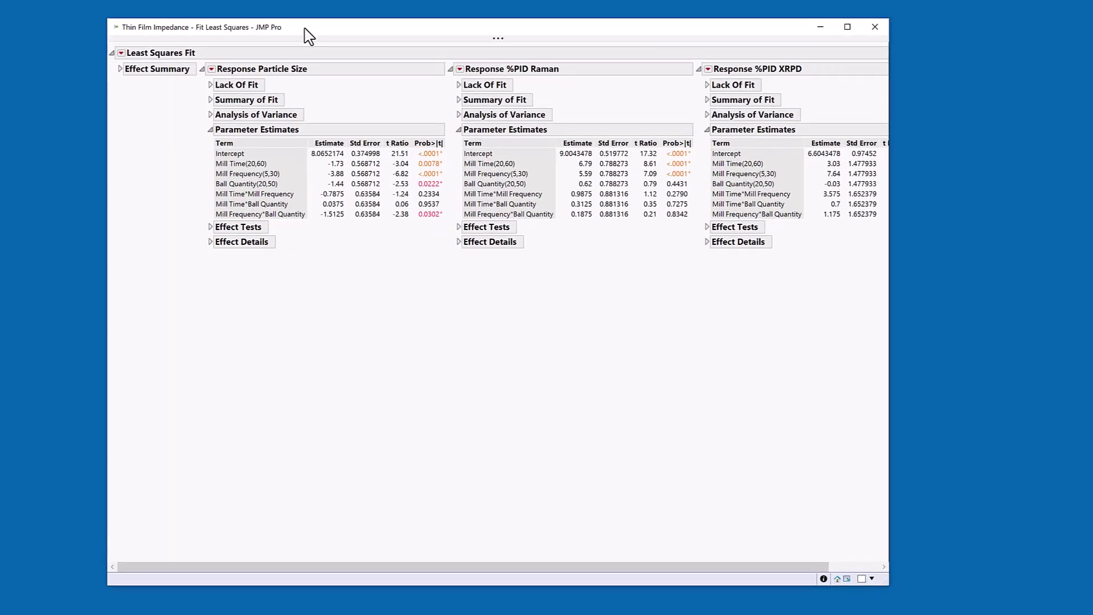
pyautogui.keyDown('ctrl'); pyautogui.click(210, 85); pyautogui.keyUp('ctrl')
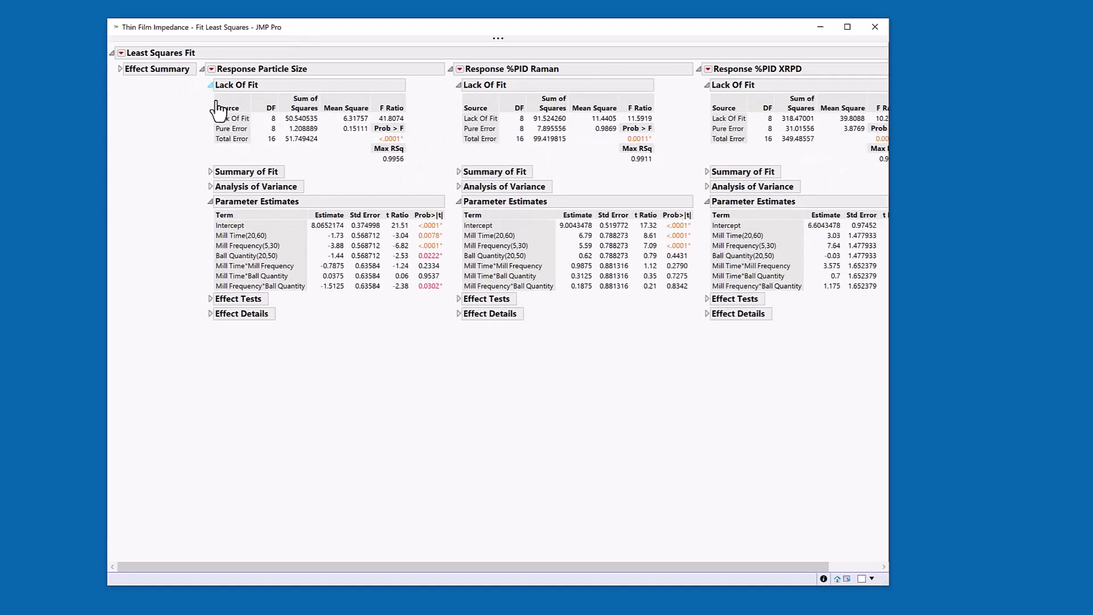
pyautogui.keyDown('ctrl'); pyautogui.click(210, 171); pyautogui.keyUp('ctrl')
pyautogui.keyDown('ctrl'); pyautogui.click(211, 238); pyautogui.keyUp('ctrl')
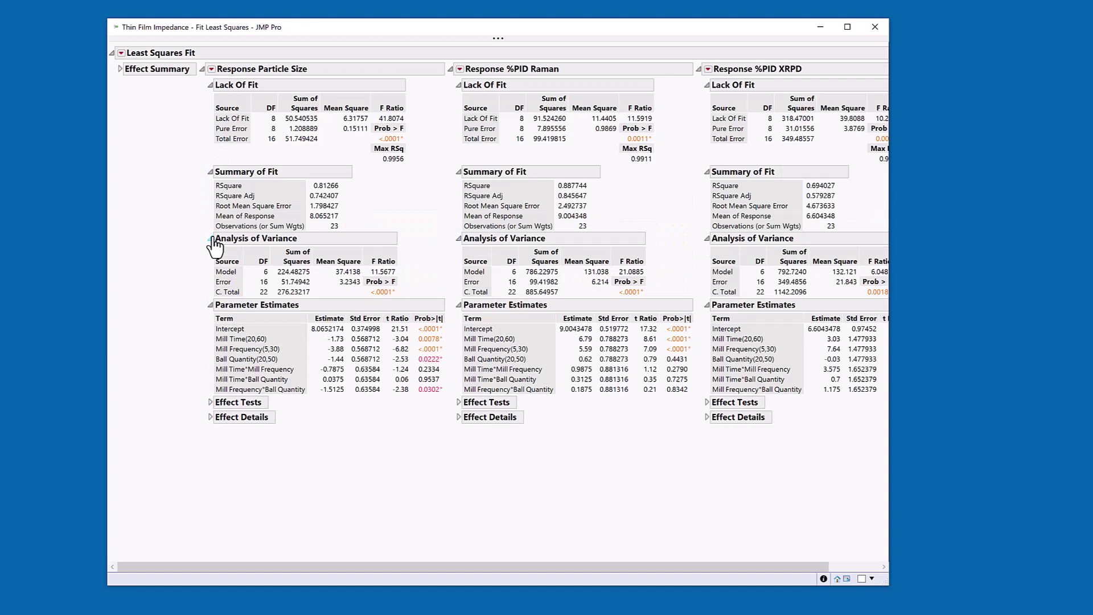
pyautogui.moveTo(890, 246); pyautogui.dragTo(1064, 248)
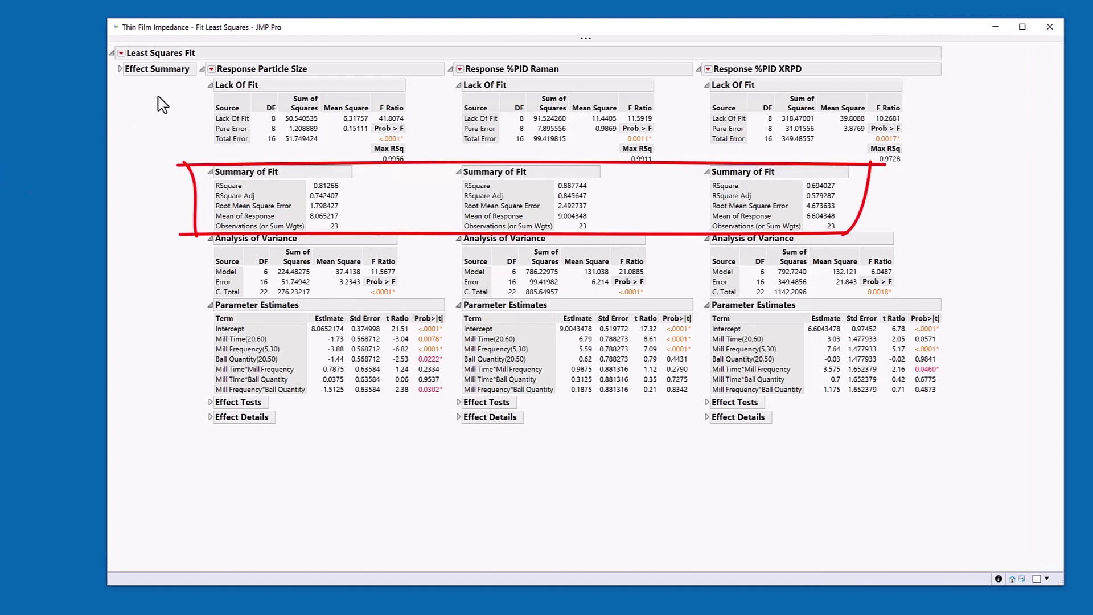
# - Apply Row Diagnostics > Plot Actual by Predicted from the Response Particle Size options
pyautogui.click(211, 70)
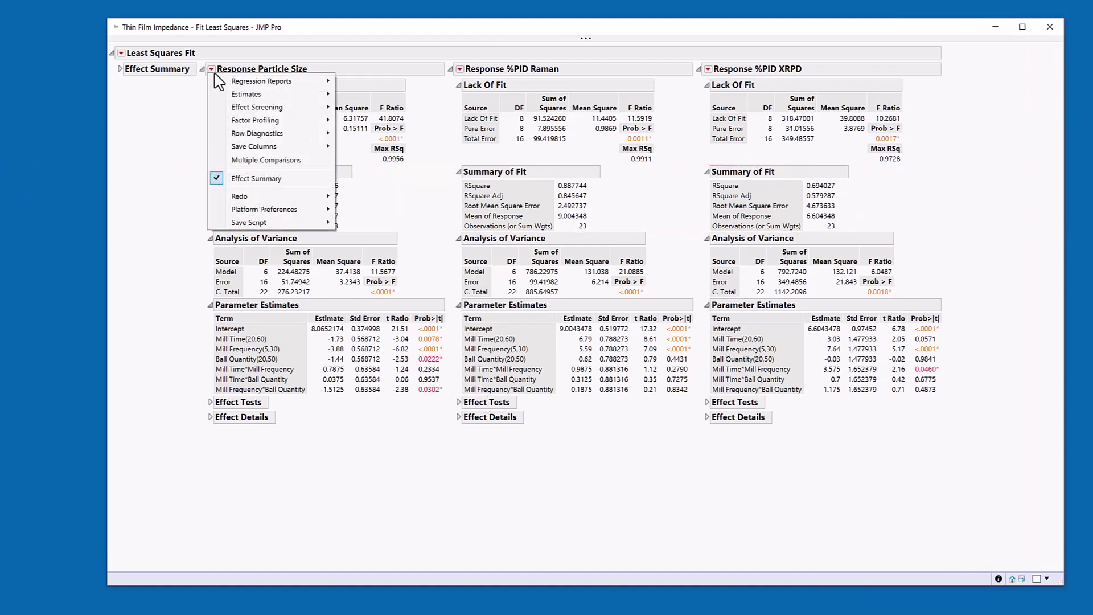
pyautogui.moveTo(255, 135)
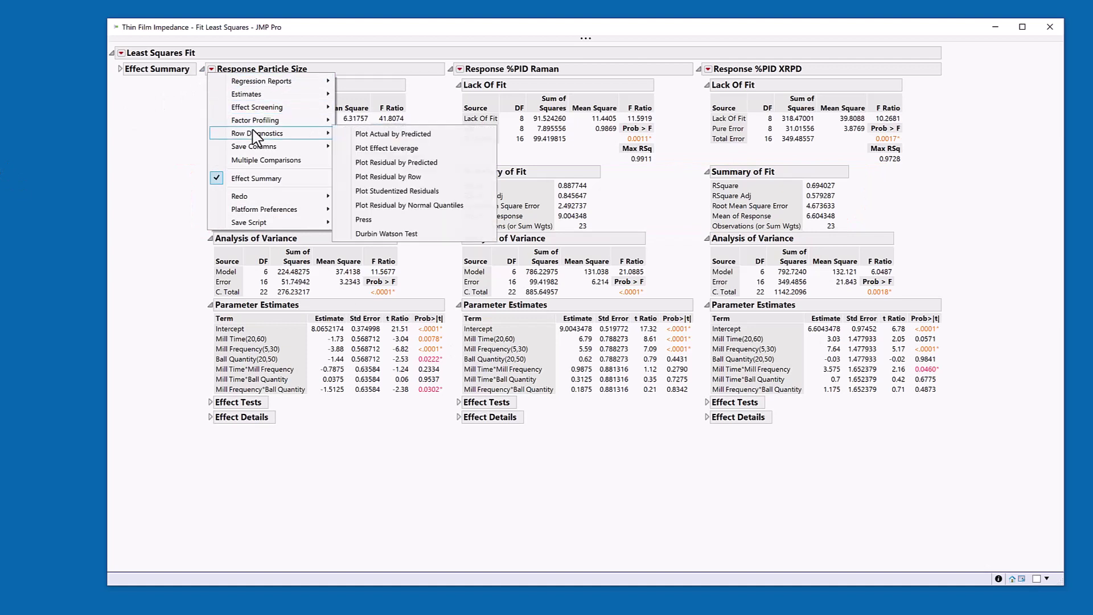
pyautogui.click(395, 137)
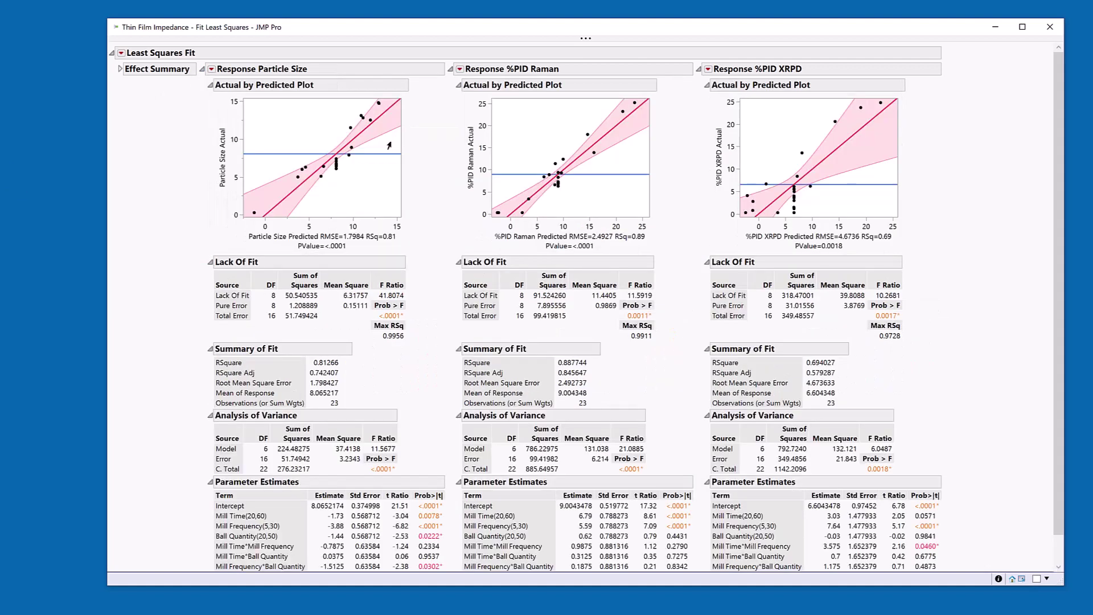